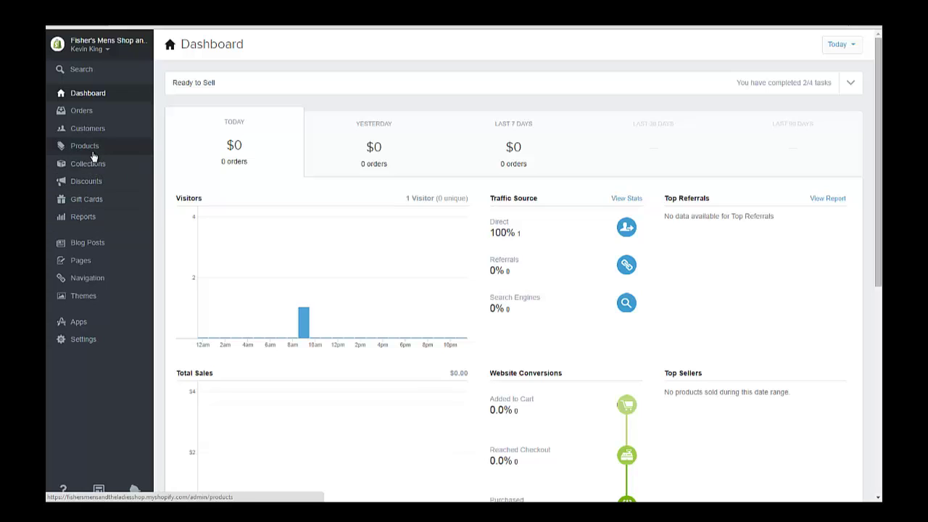
Start a new product and title it "Sailors Swatch Push Lock Satchel Handbag", copying the title from the open Word document with the handbag text.
click(93, 150)
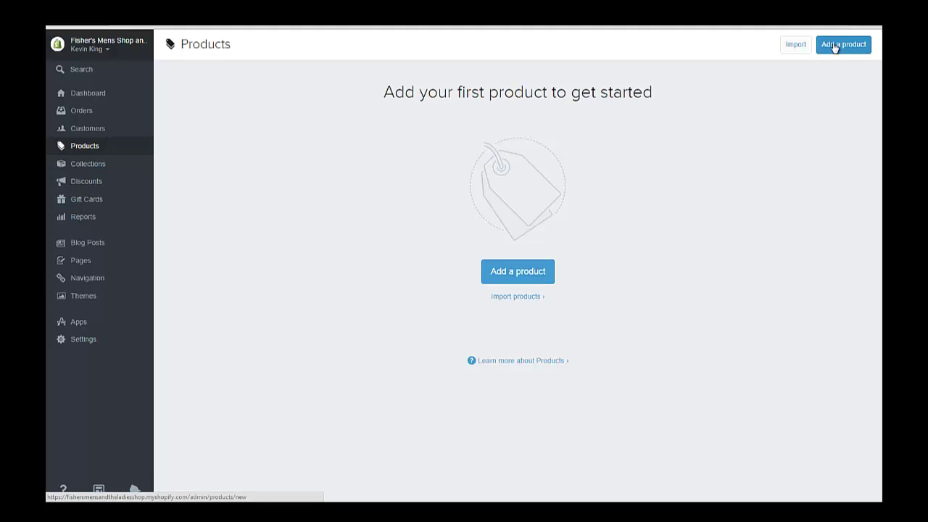
click(514, 278)
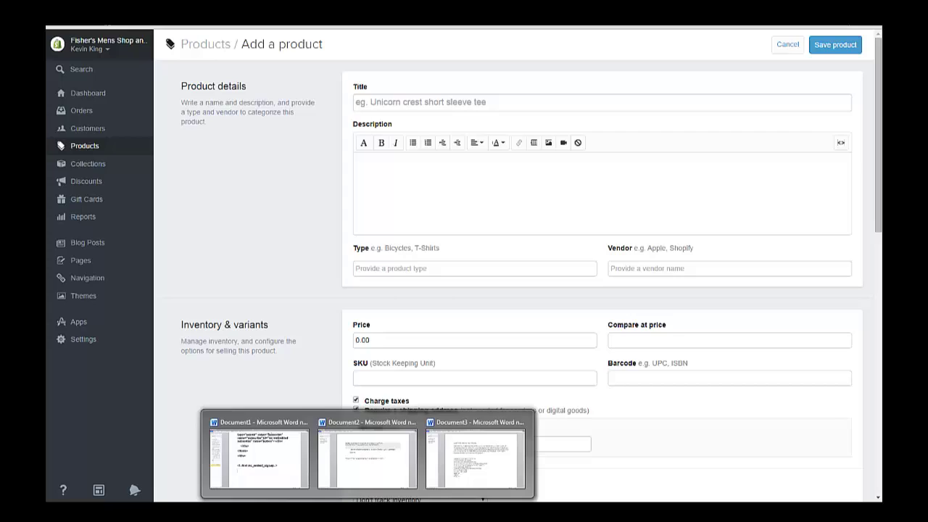
click(444, 462)
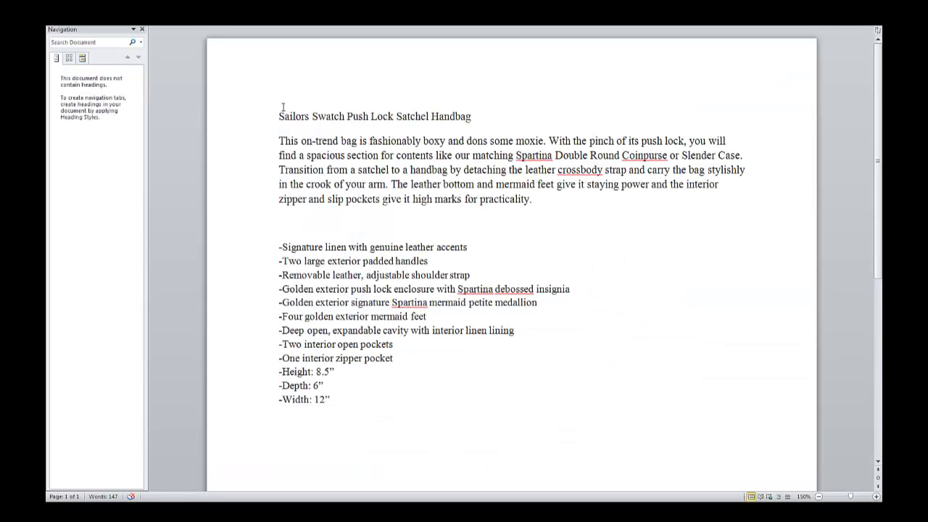
drag(280, 116, 472, 112)
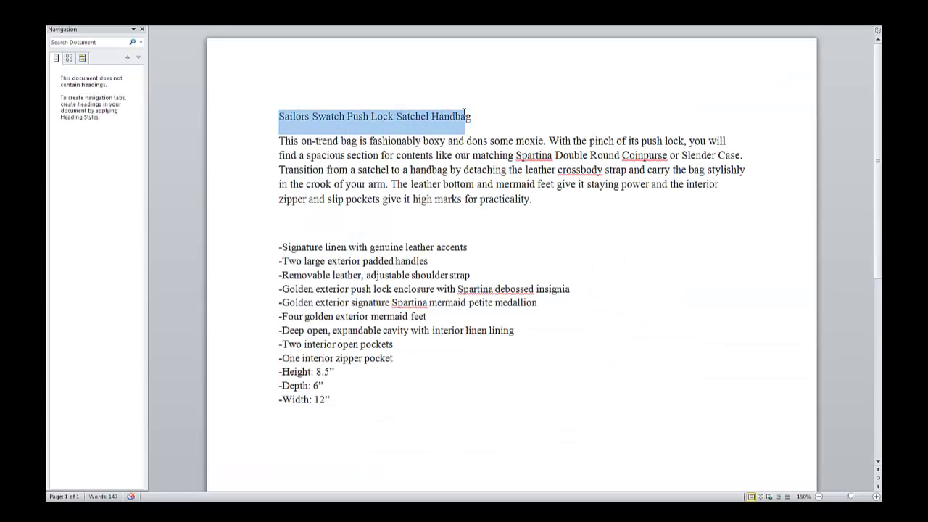
right_click(426, 121)
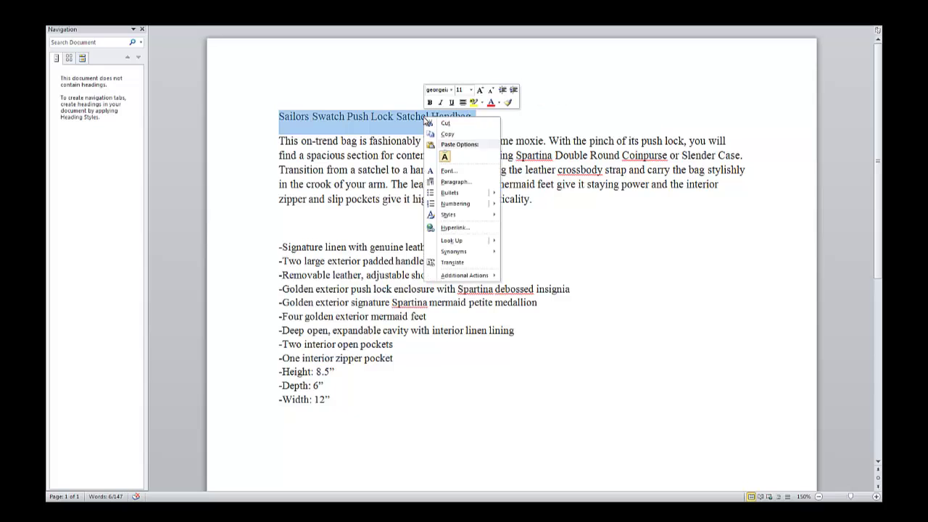
click(447, 135)
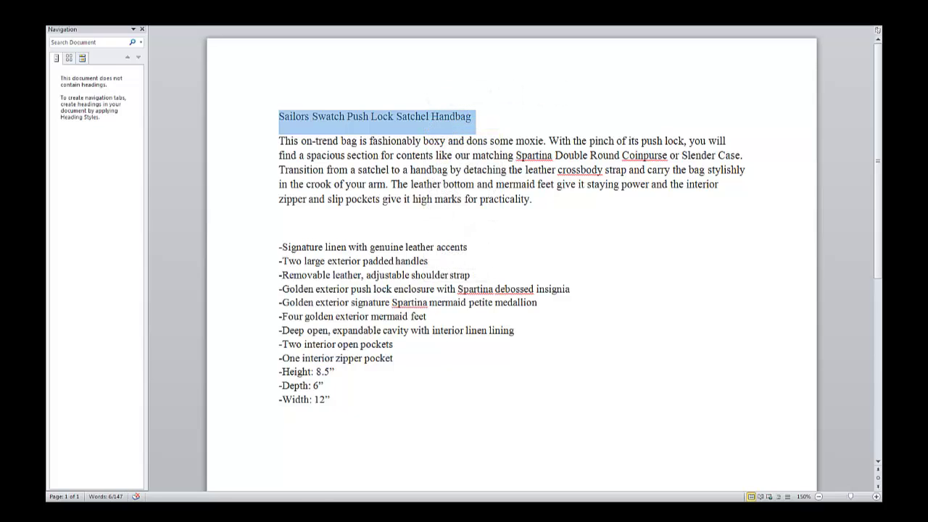
key(alt+Tab)
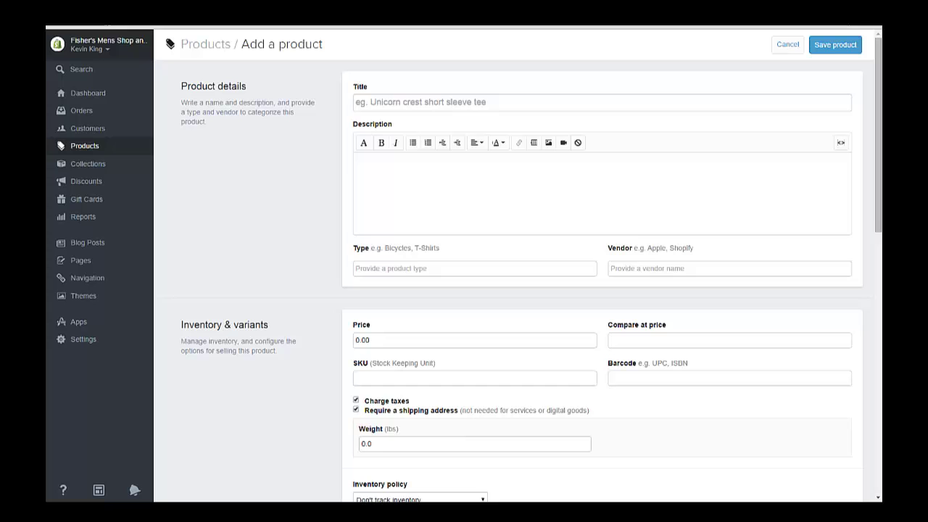
click(392, 102)
right_click(391, 101)
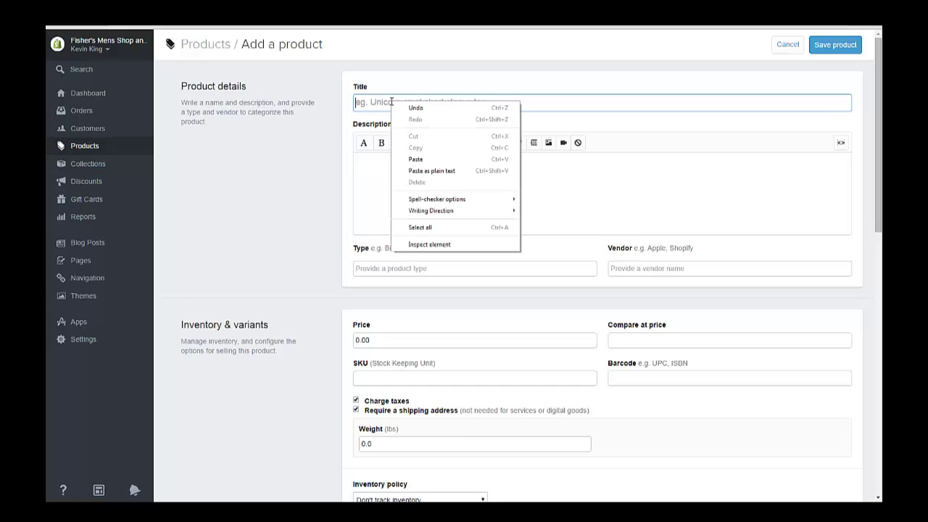
click(414, 159)
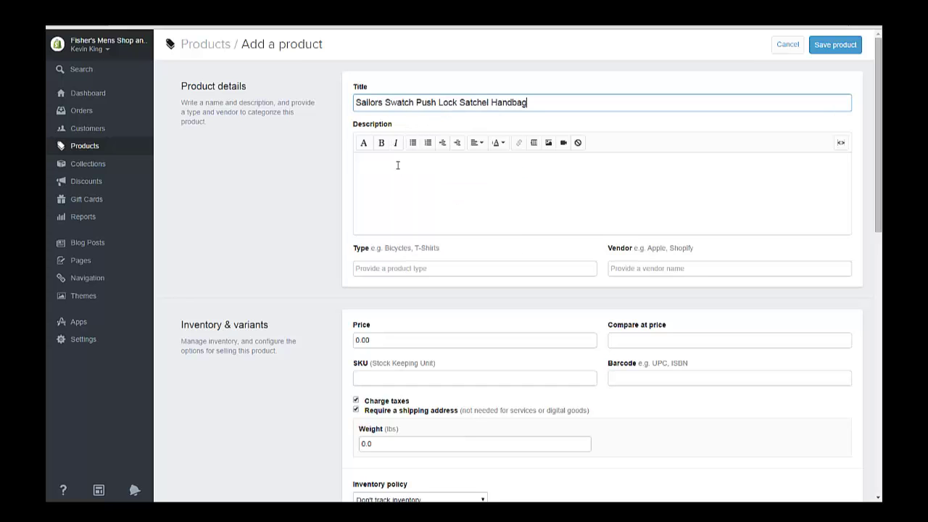
Copy the handbag's descriptive paragraph and full feature list from the Word document into the product description.
click(396, 162)
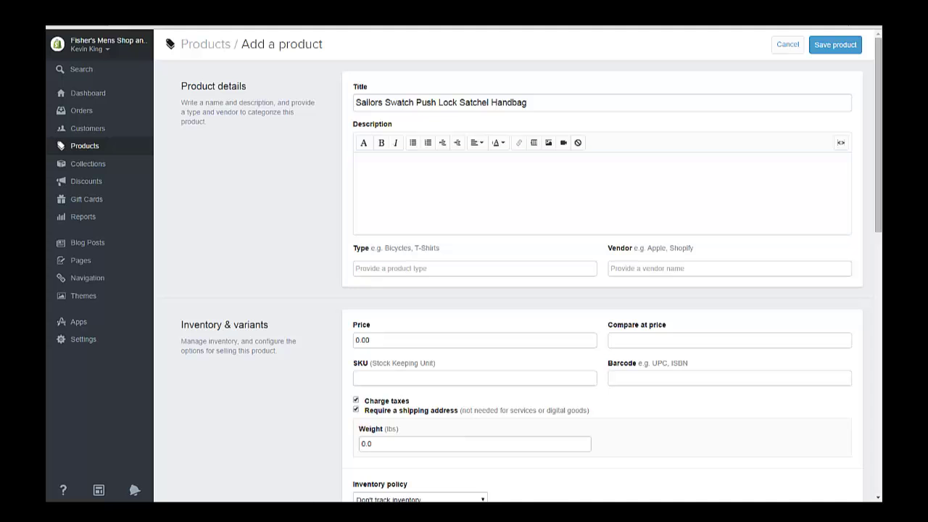
key(alt+Tab)
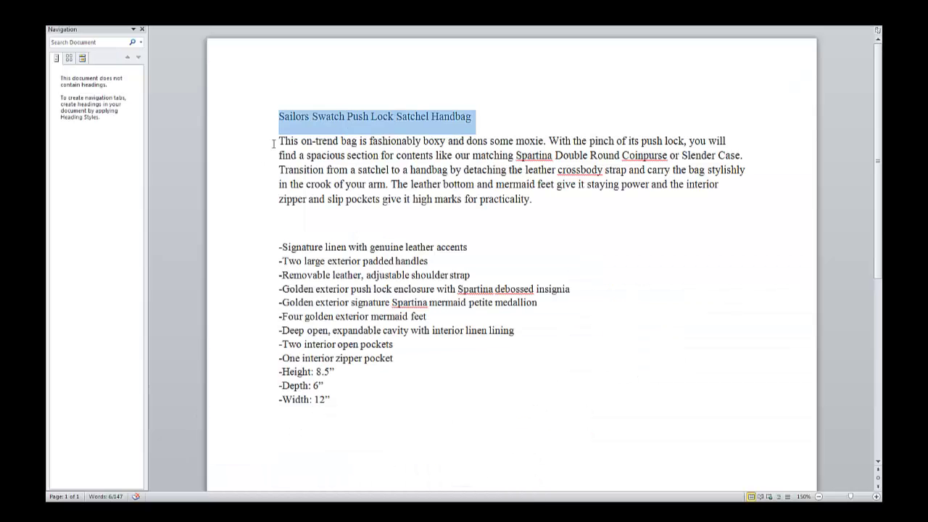
drag(279, 140, 374, 404)
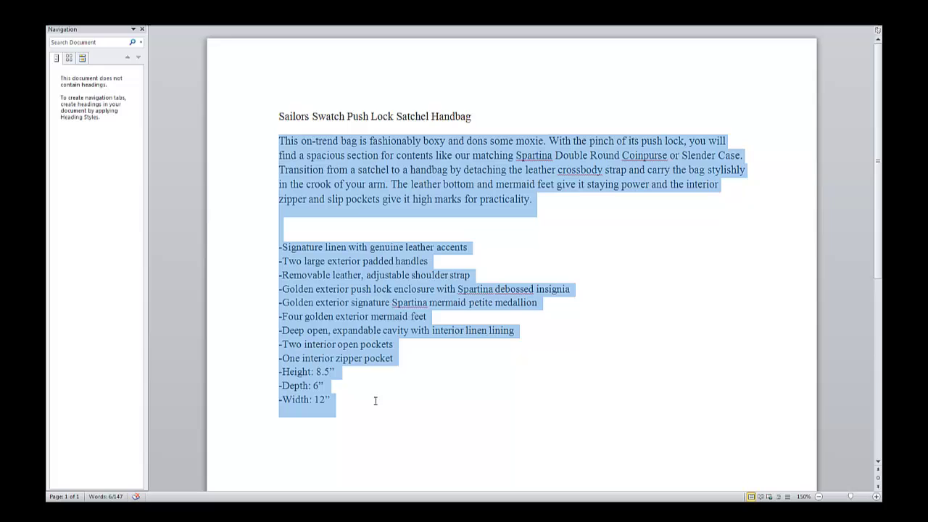
right_click(357, 168)
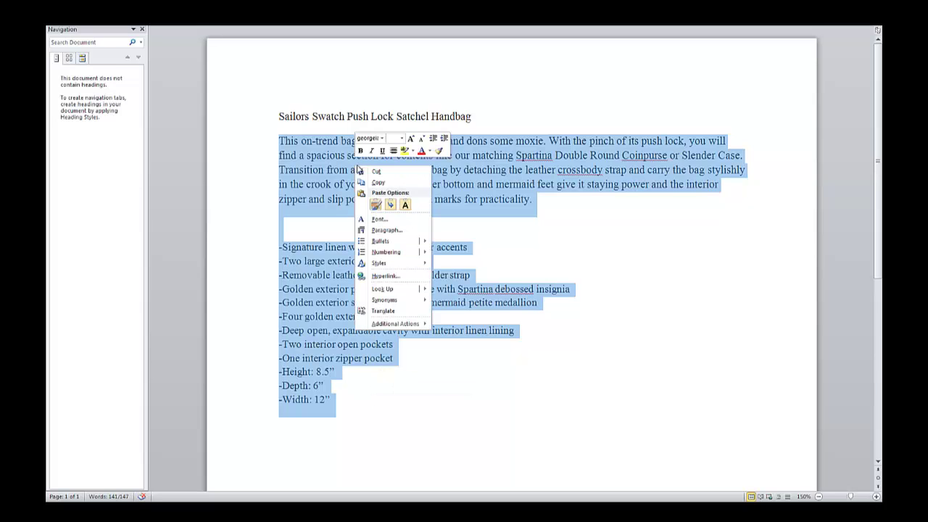
click(378, 182)
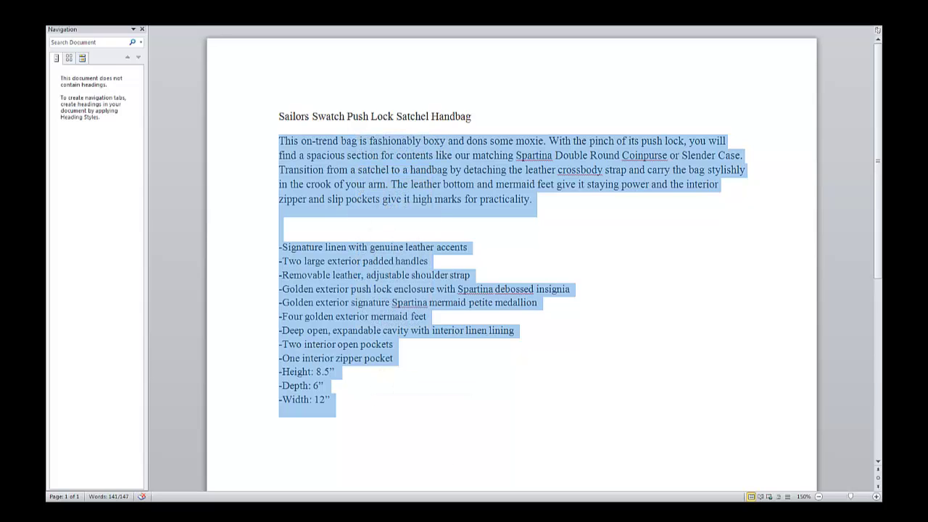
mouse_move(218, 511)
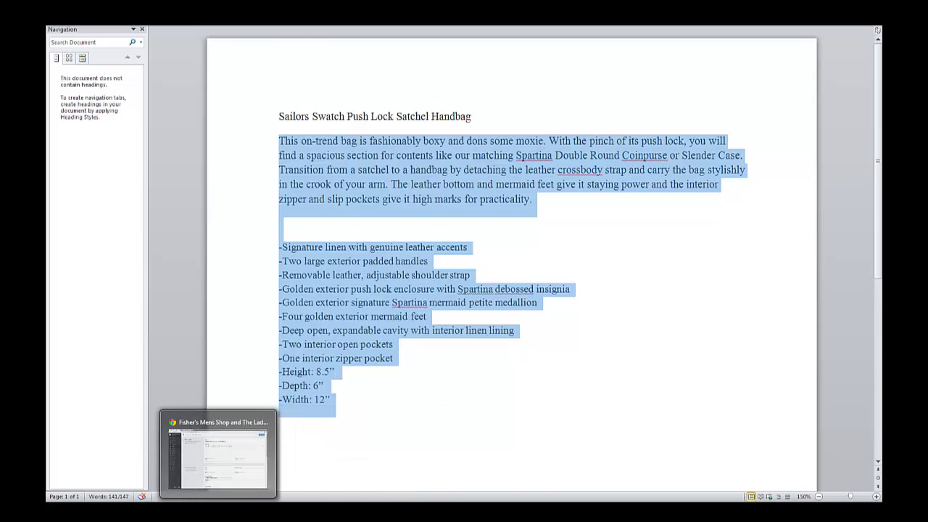
click(217, 454)
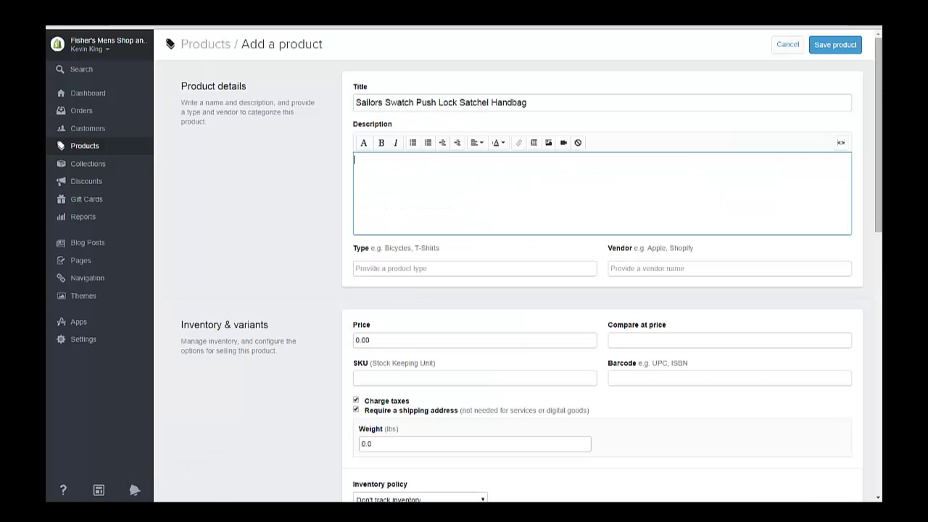
click(363, 165)
right_click(363, 164)
click(397, 225)
Set the product type to Handbag and the vendor to Spartina.
scroll(404, 235, down, 2)
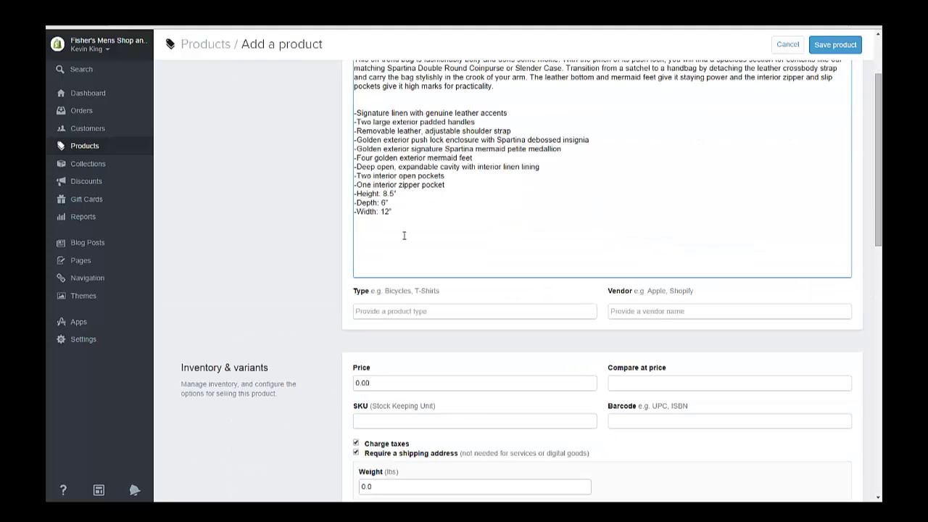
click(401, 312)
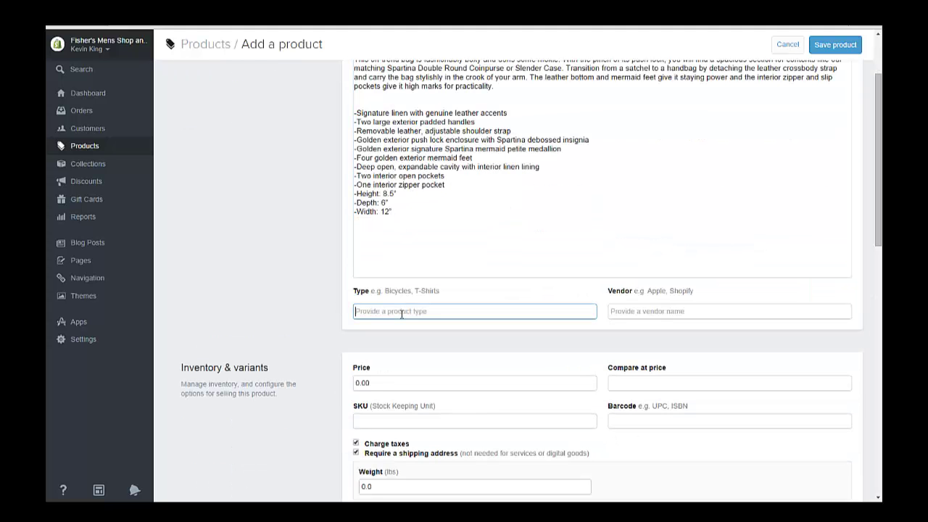
text(Handbag)
click(628, 311)
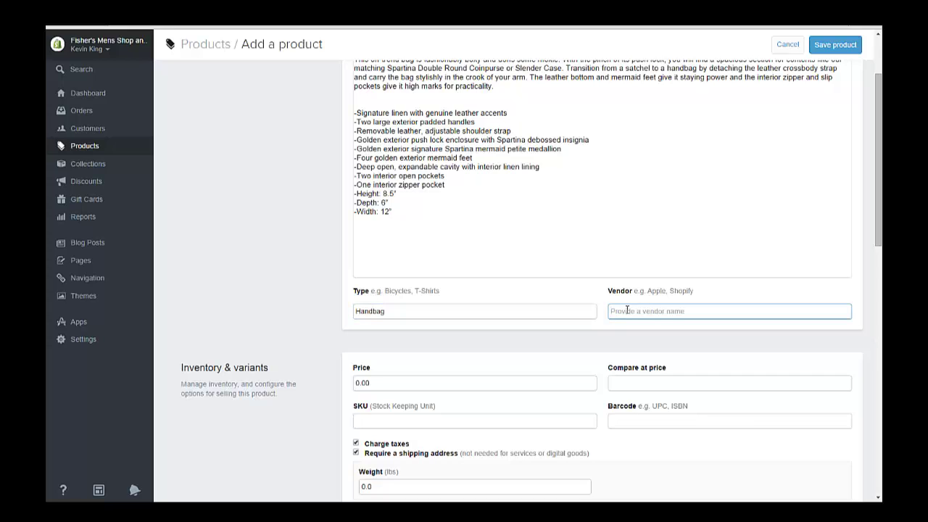
text(Spartina)
click(276, 298)
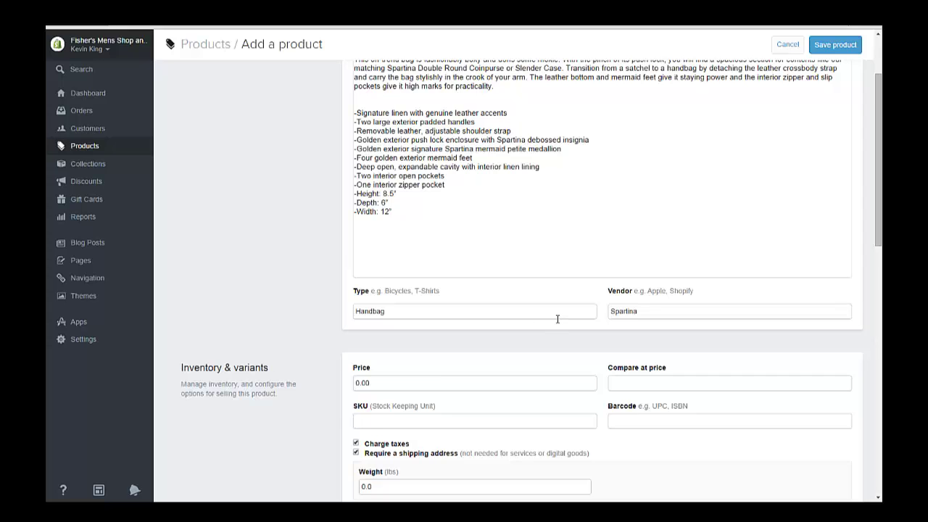
Set the handbag's price to 179.00 in the inventory and variants section.
scroll(558, 319, down, 2)
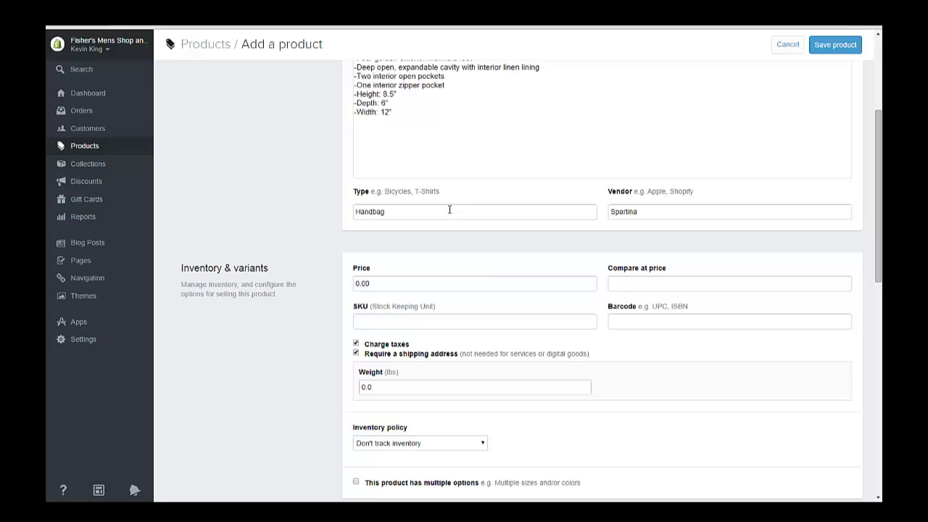
click(382, 284)
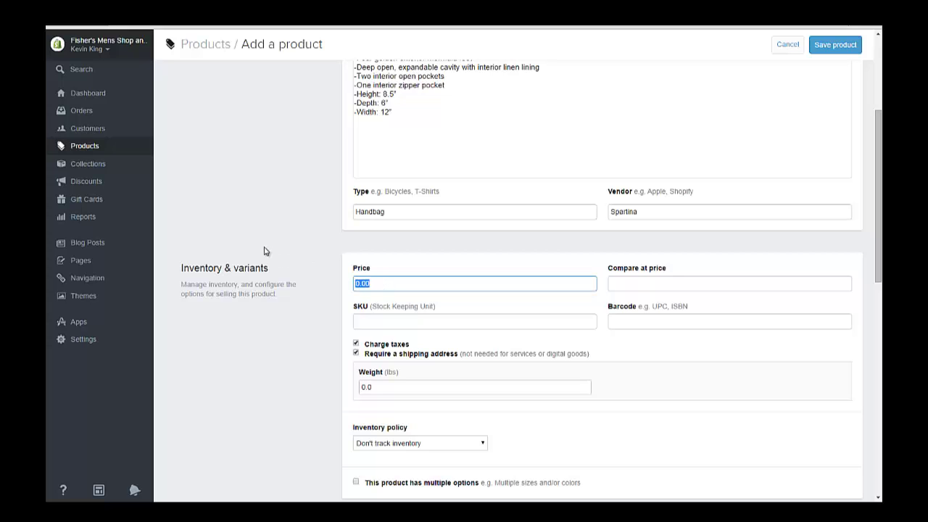
text(179.00)
Set the product's weight to 3 lbs and its inventory policy to "Shopify tracks this product's inventory".
scroll(265, 251, down, 1)
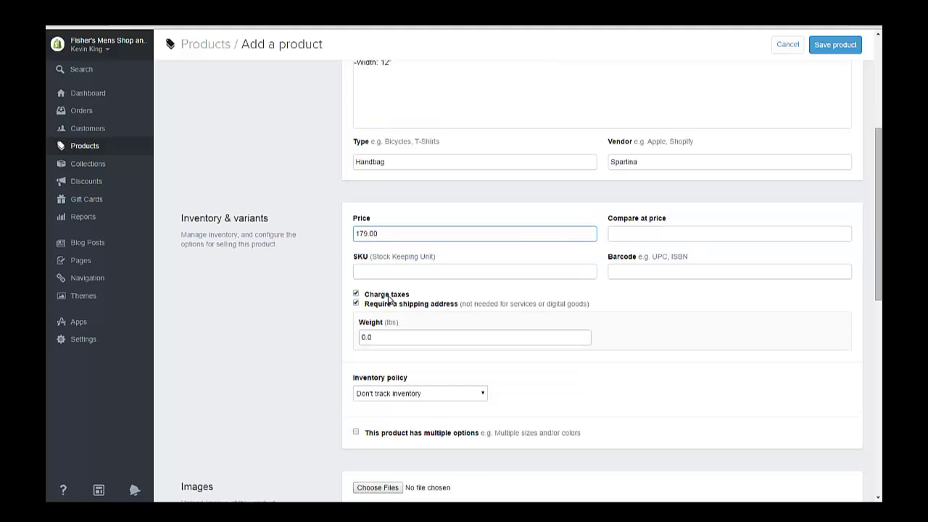
scroll(381, 308, down, 1)
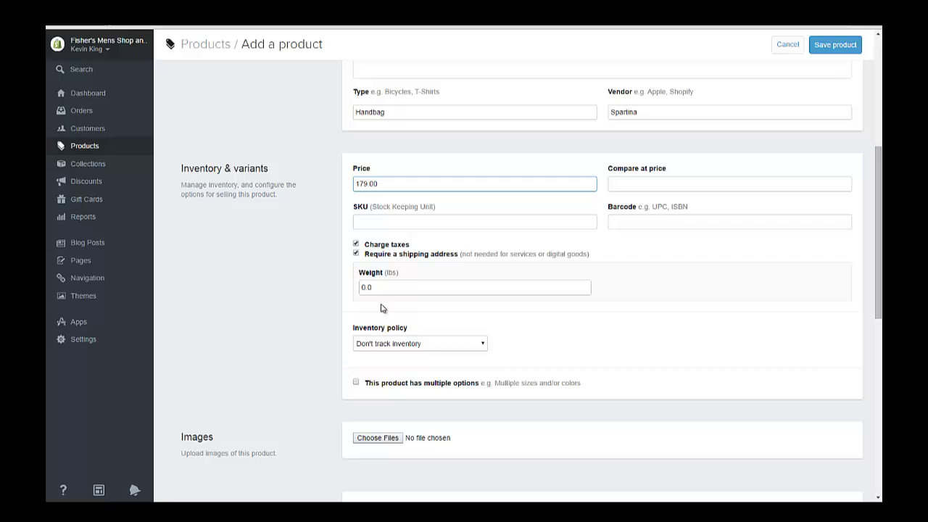
scroll(377, 288, up, 5)
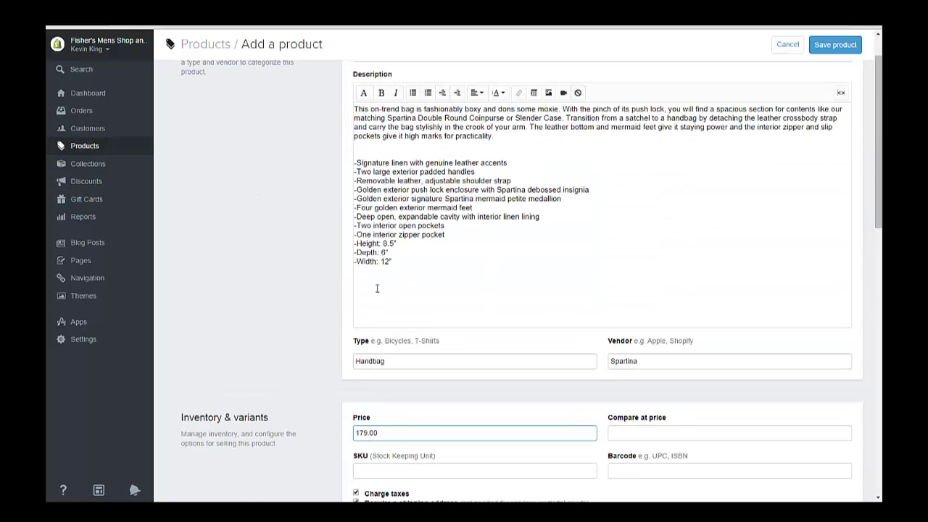
scroll(377, 288, down, 5)
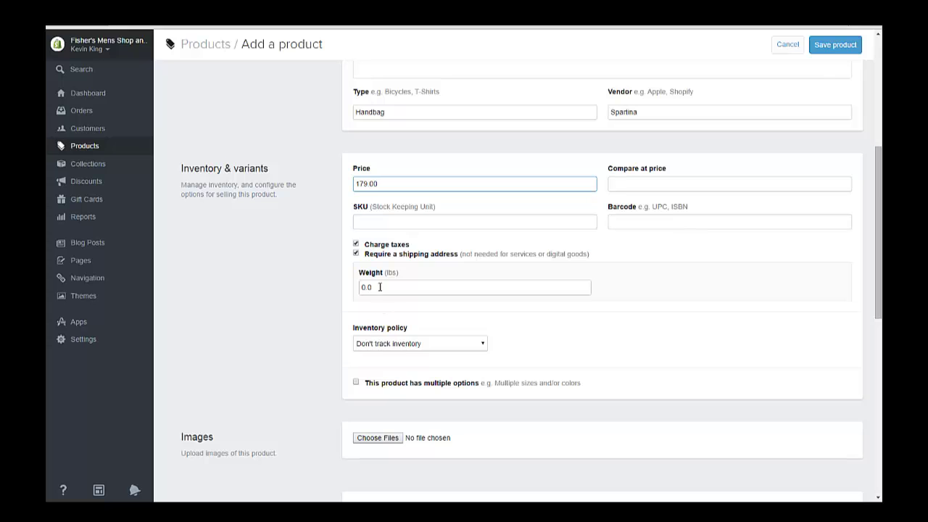
click(379, 287)
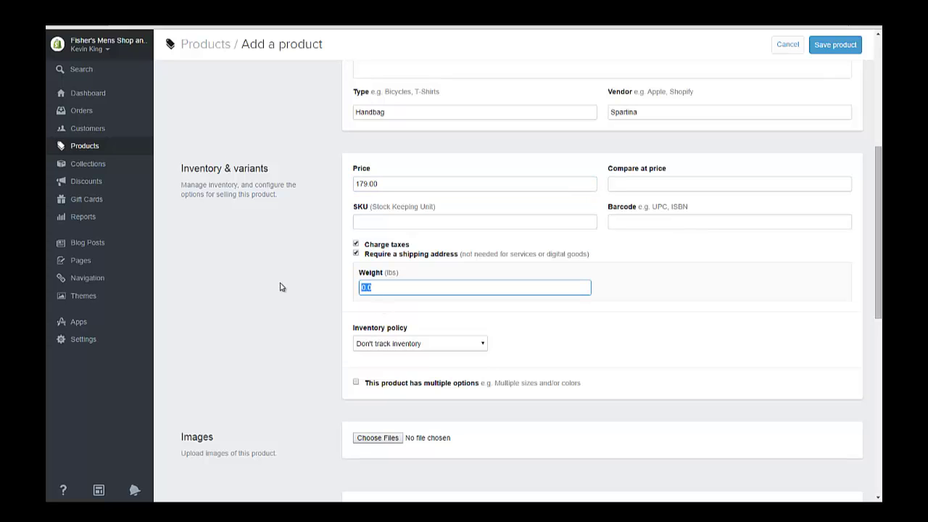
text(3)
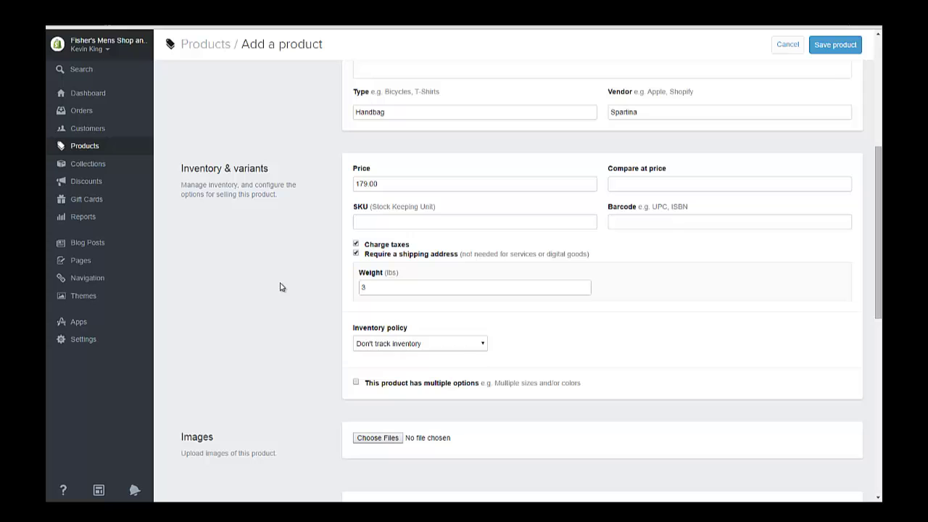
click(454, 347)
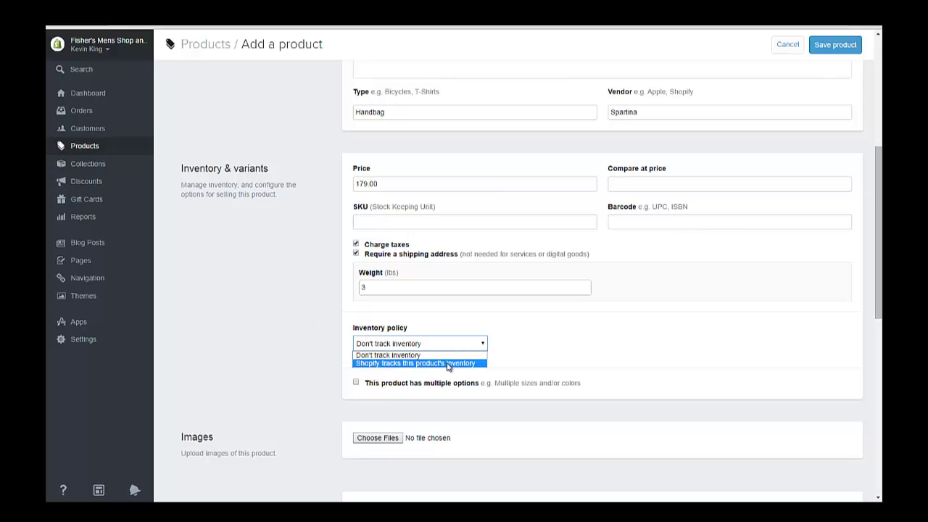
click(451, 363)
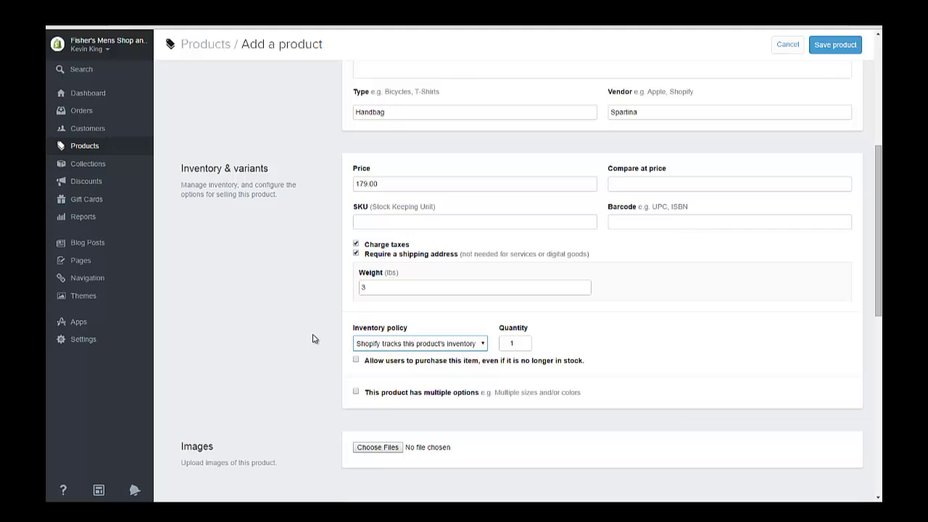
Attach the "Spartina Sailors Swatch Push Lock Satchel Handbag" image from the Fishers folder on the Desktop to the product.
scroll(314, 340, down, 1)
scroll(314, 339, down, 1)
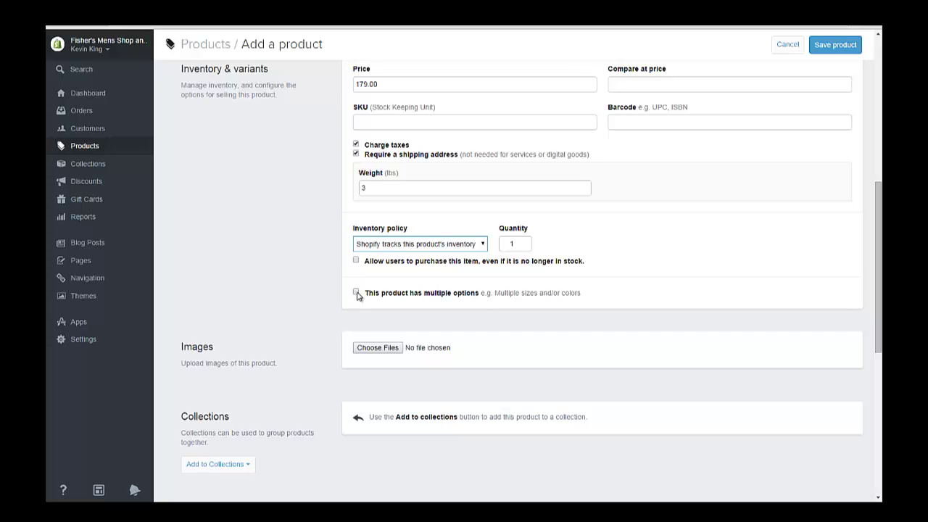
click(377, 348)
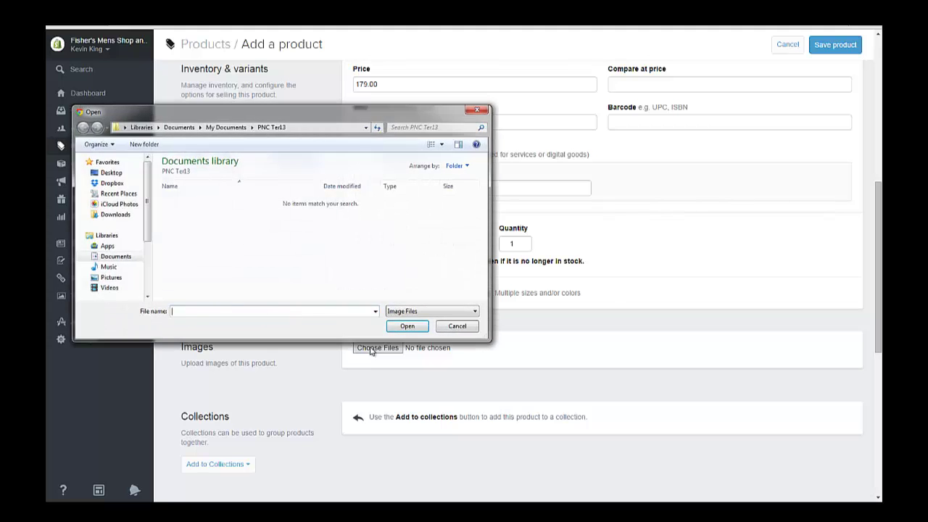
click(121, 177)
drag(485, 168, 484, 210)
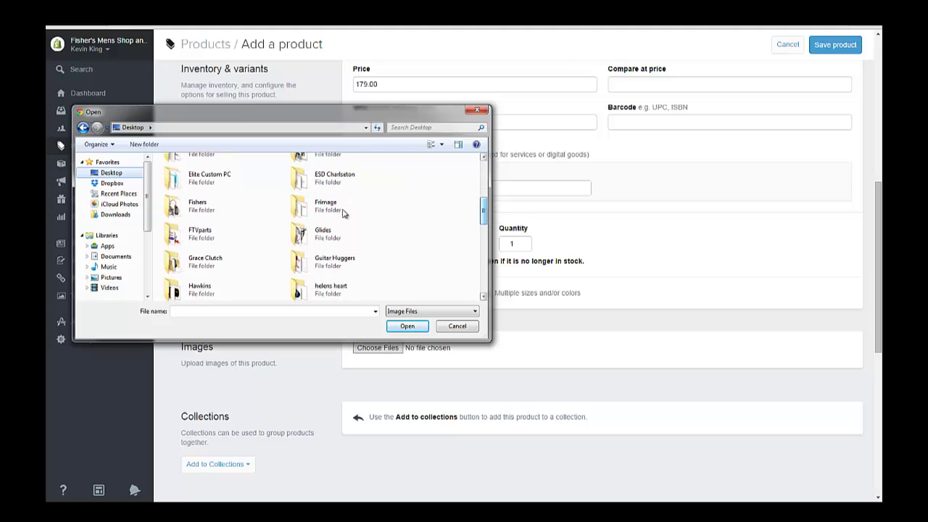
double_click(215, 209)
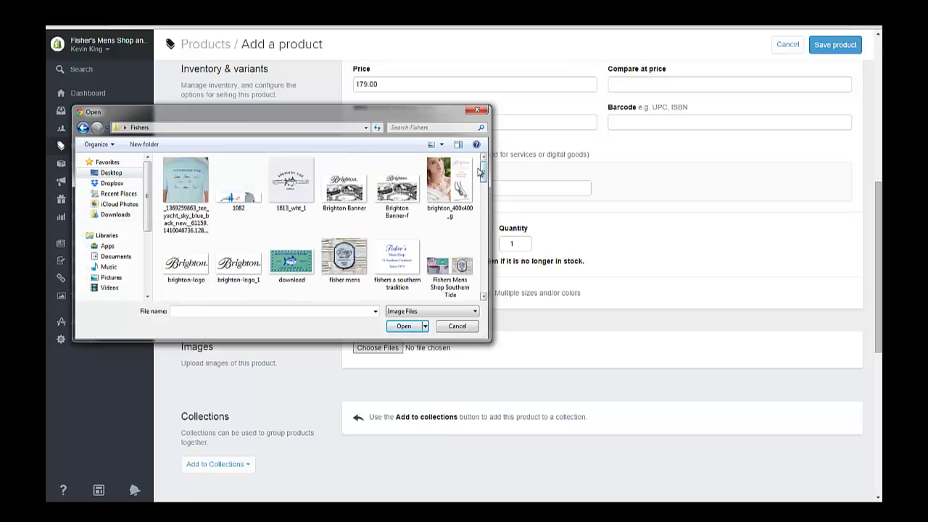
drag(480, 171, 493, 276)
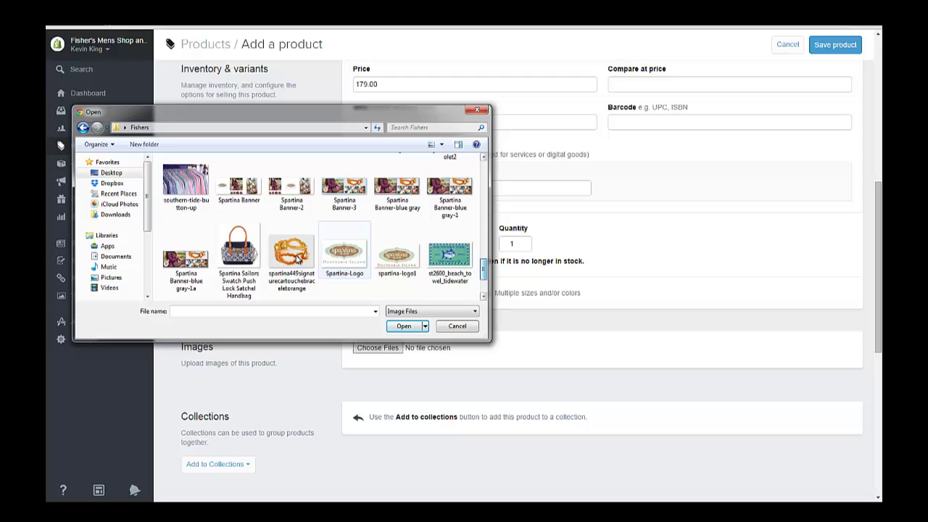
double_click(240, 254)
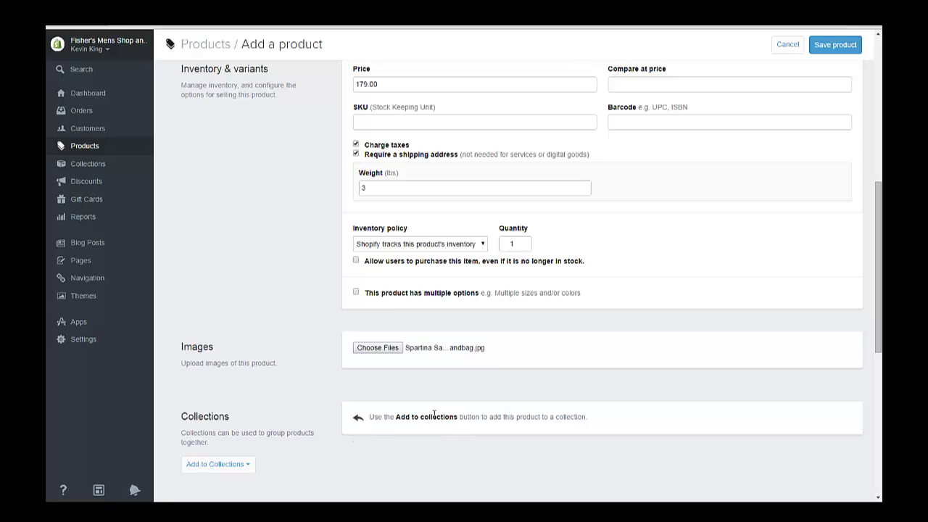
Review the completed product form and save the new handbag product.
scroll(434, 414, down, 2)
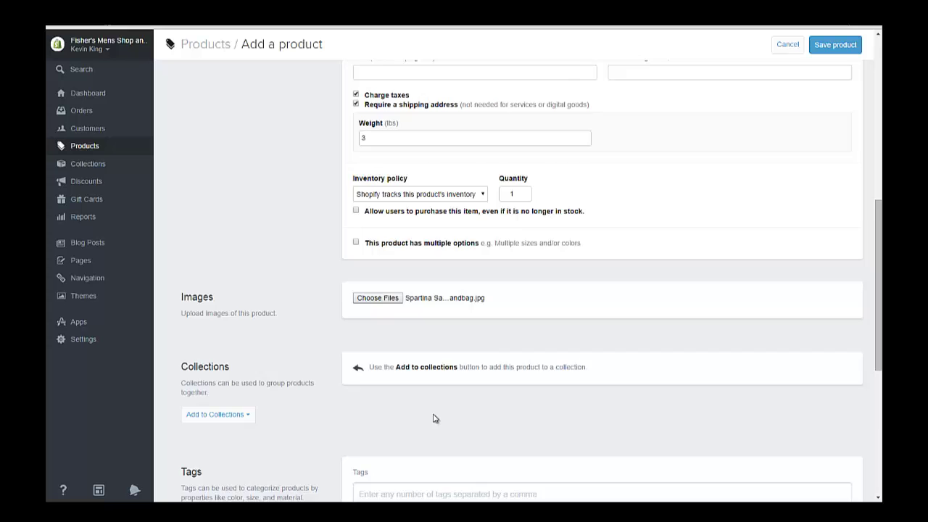
scroll(433, 419, up, 10)
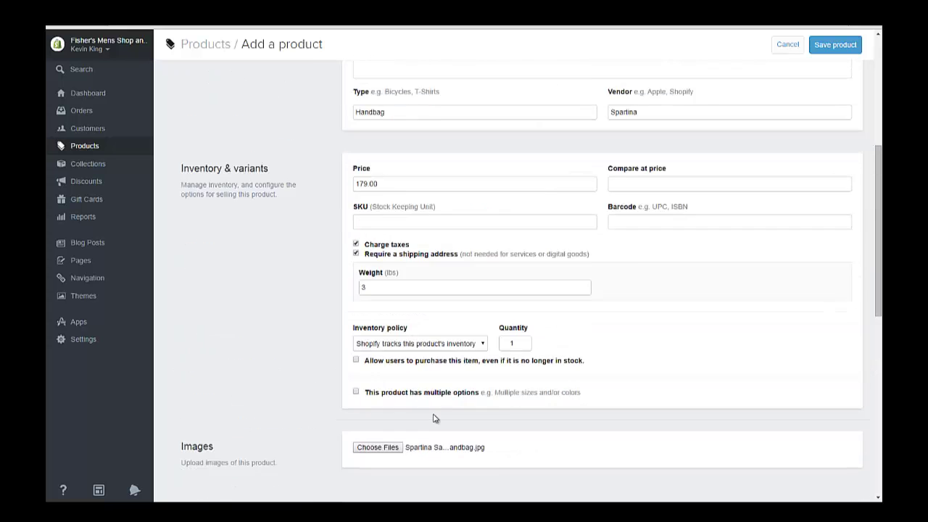
click(841, 45)
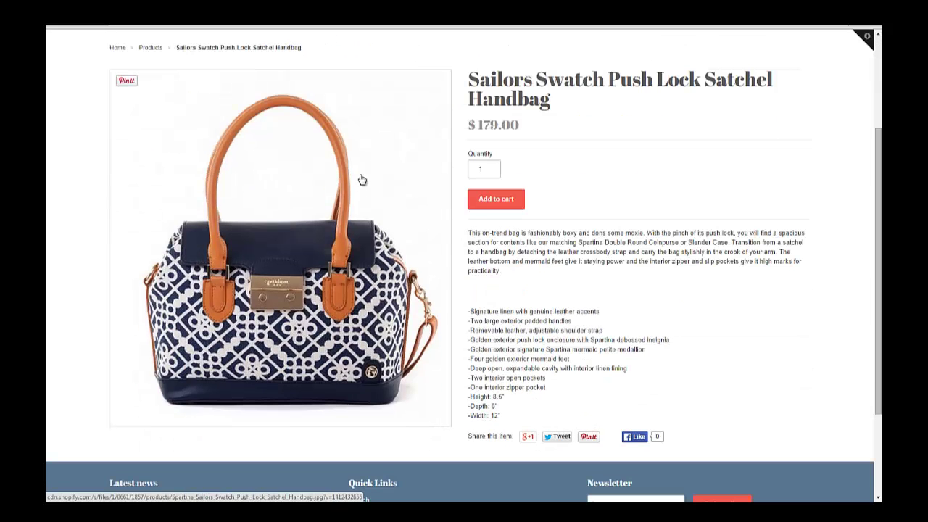
Check the handbag's page and its catalog entry on the storefront, then return to the product in the store admin.
mouse_move(528, 439)
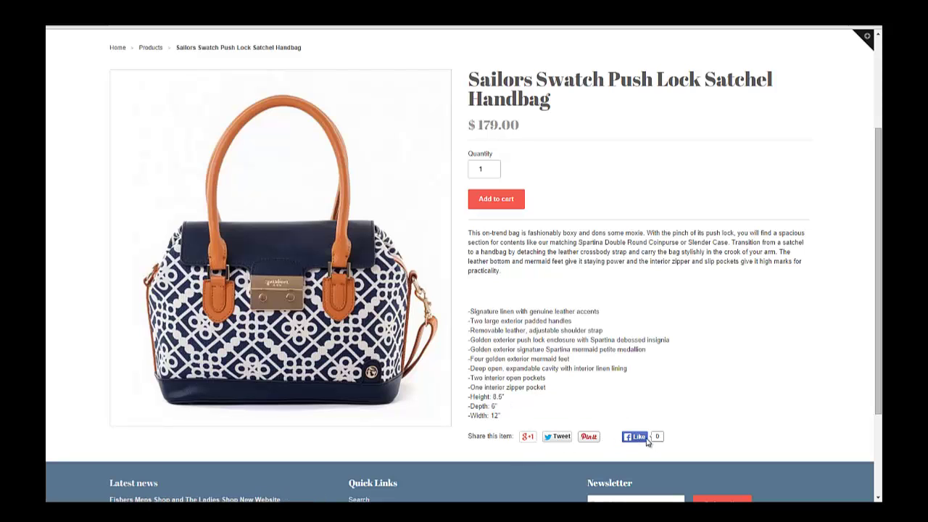
scroll(684, 369, up, 3)
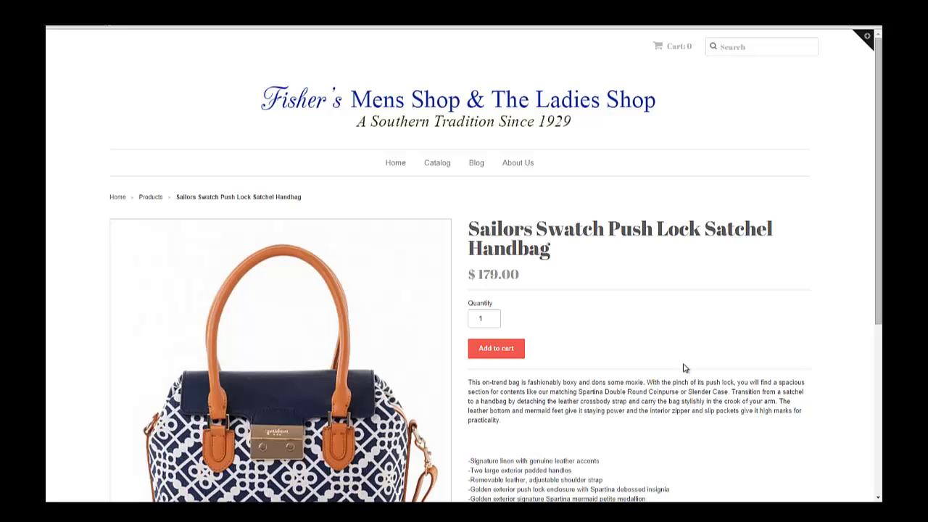
click(431, 168)
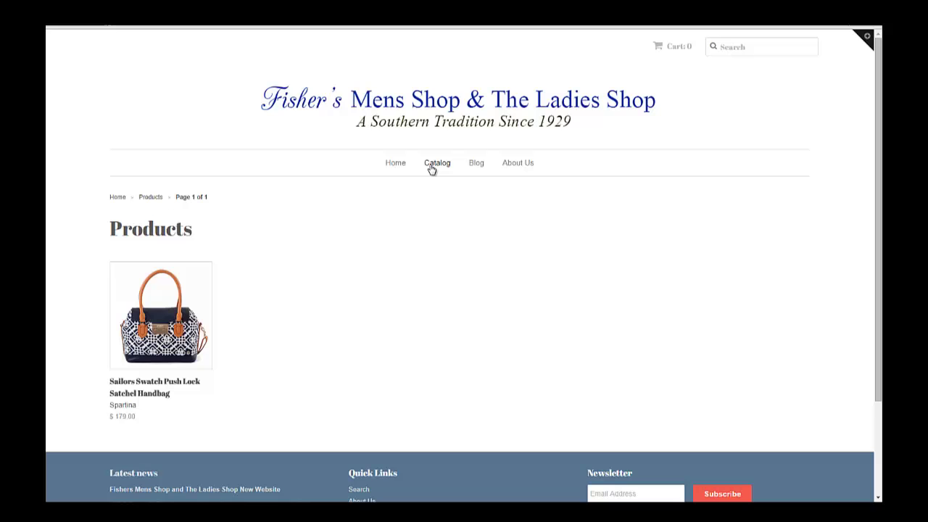
click(161, 316)
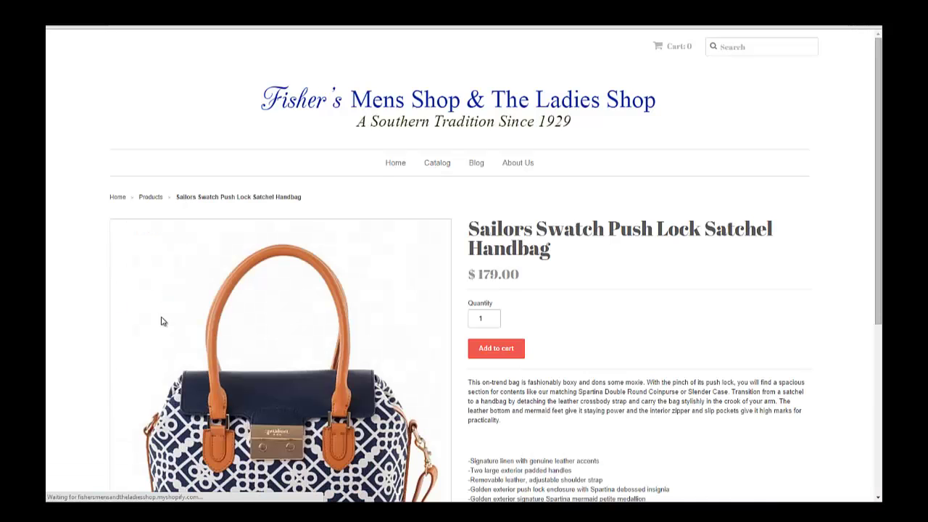
scroll(163, 322, down, 3)
scroll(163, 322, up, 3)
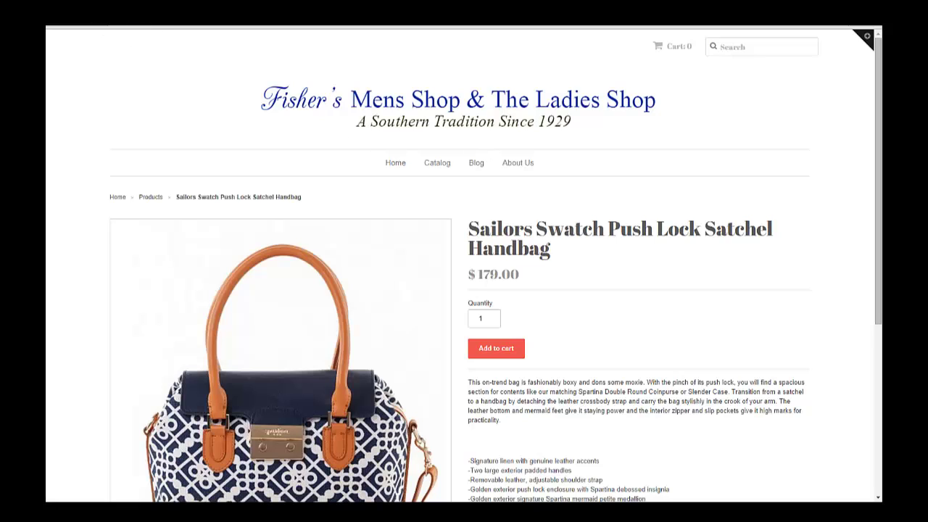
key(ctrl+w)
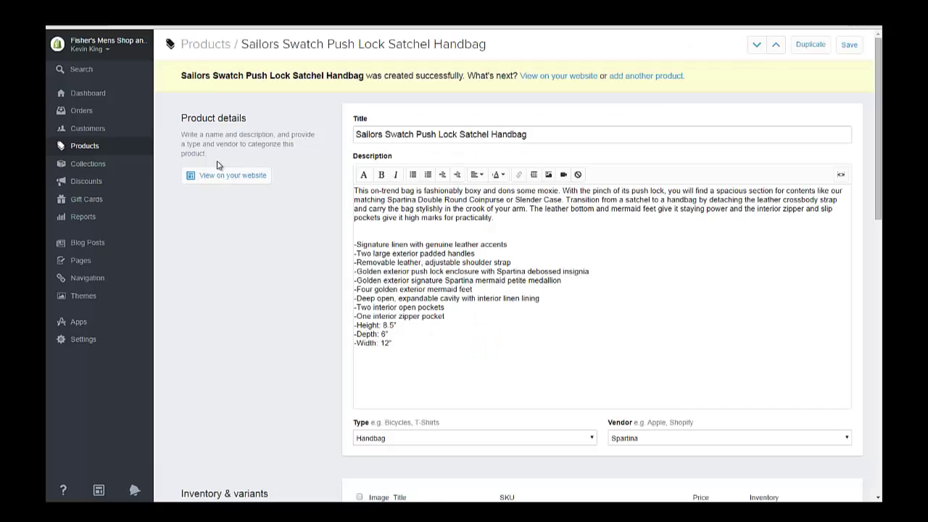
Start a new collection with the title Handbags and the description Handbags.
click(95, 168)
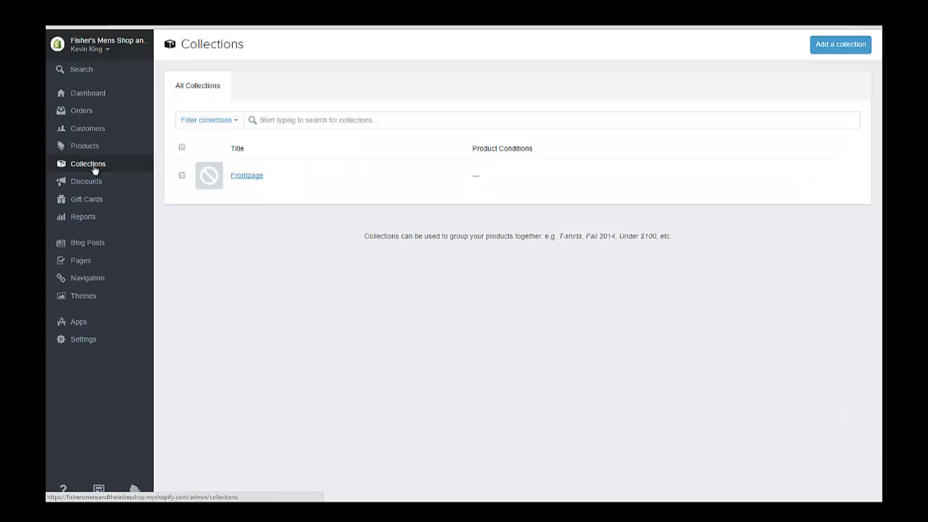
click(838, 45)
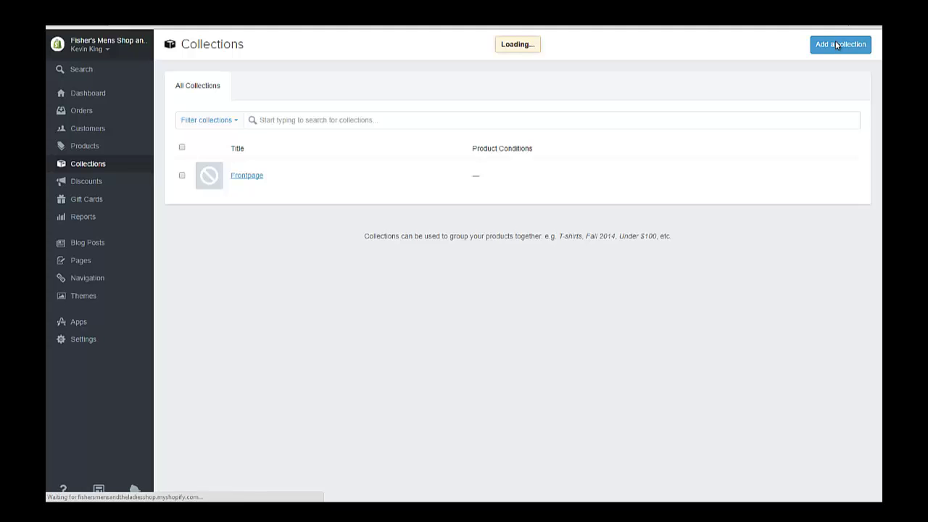
click(464, 101)
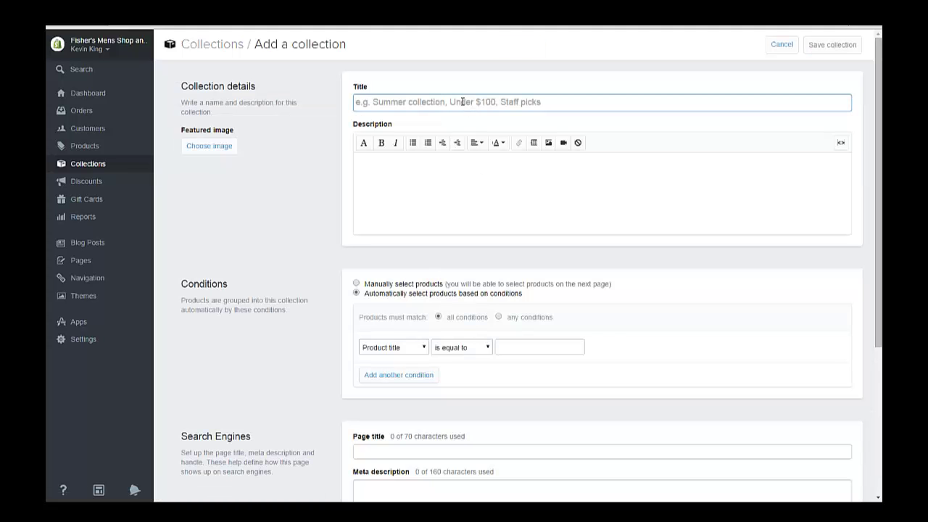
text(Handbags)
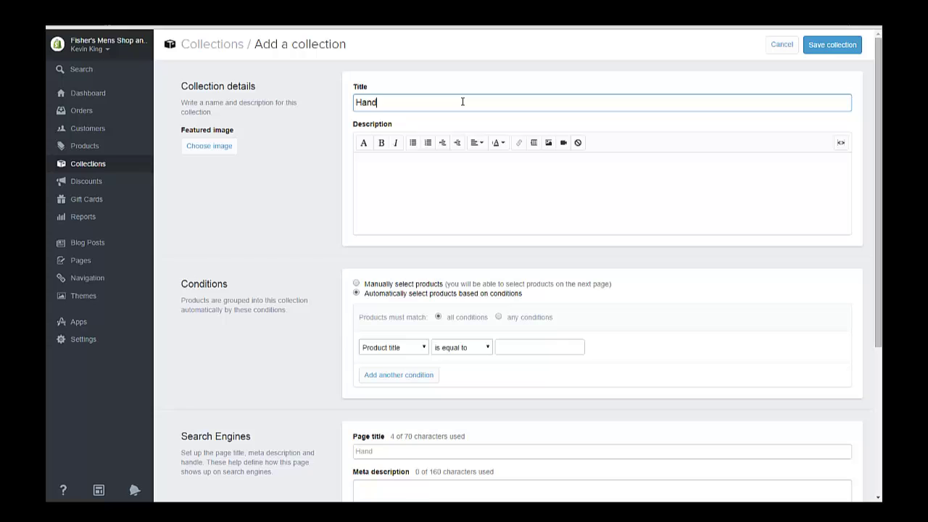
click(399, 158)
text(Ha)
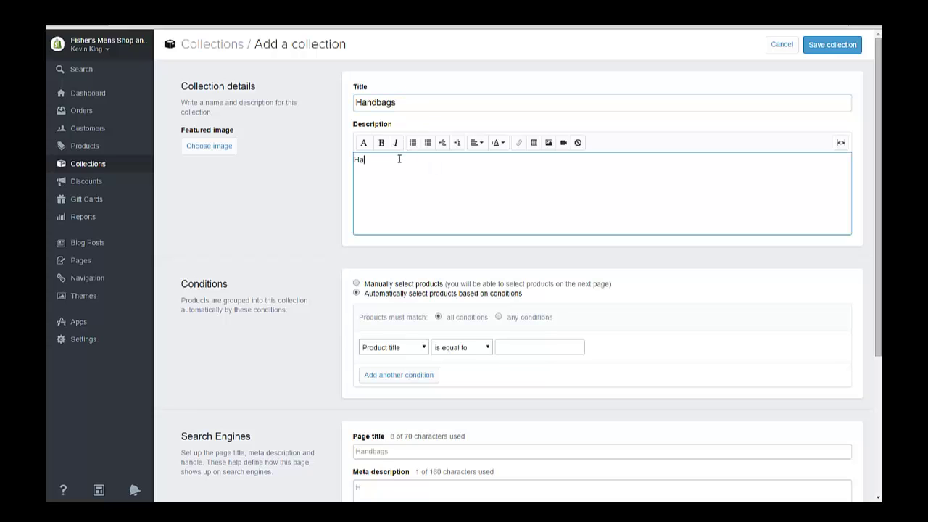
text(ndbags)
scroll(563, 164, down, 1)
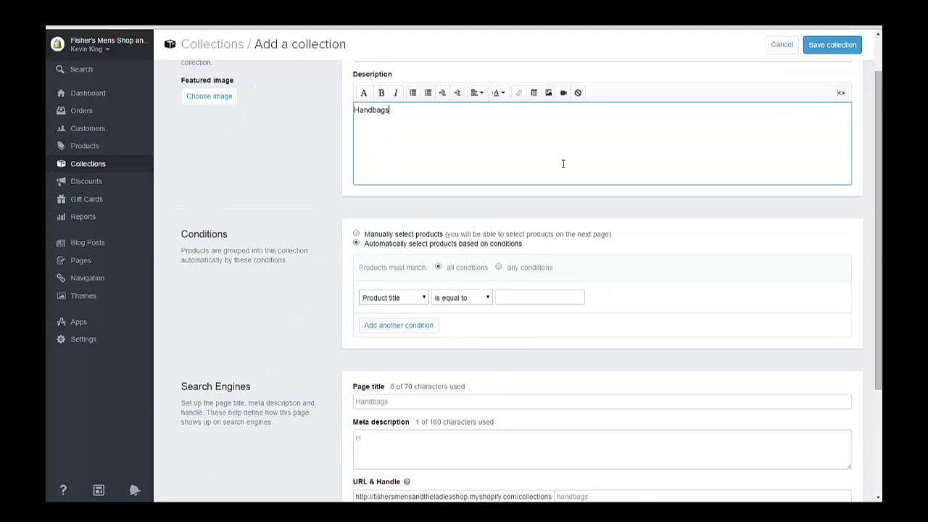
scroll(563, 164, up, 1)
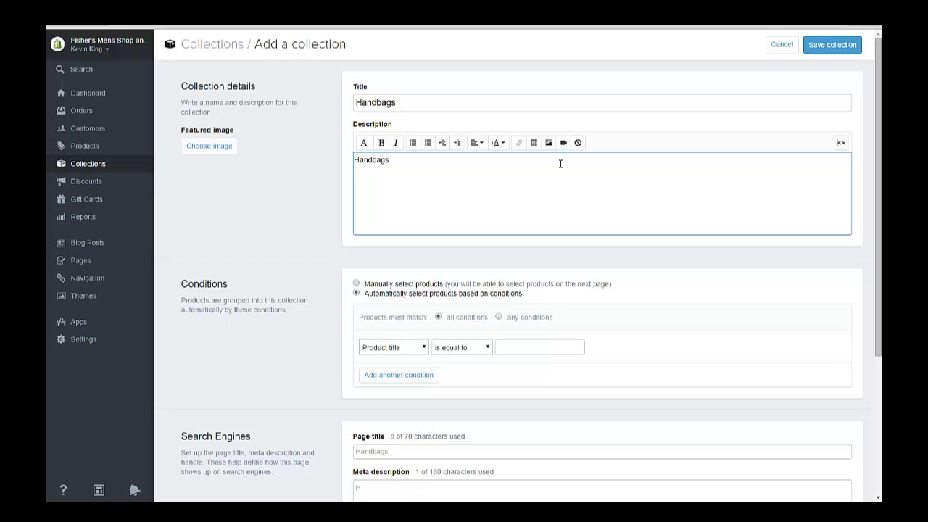
Set the collection's condition to product type is equal to Handbag, and save the collection.
scroll(560, 163, down, 1)
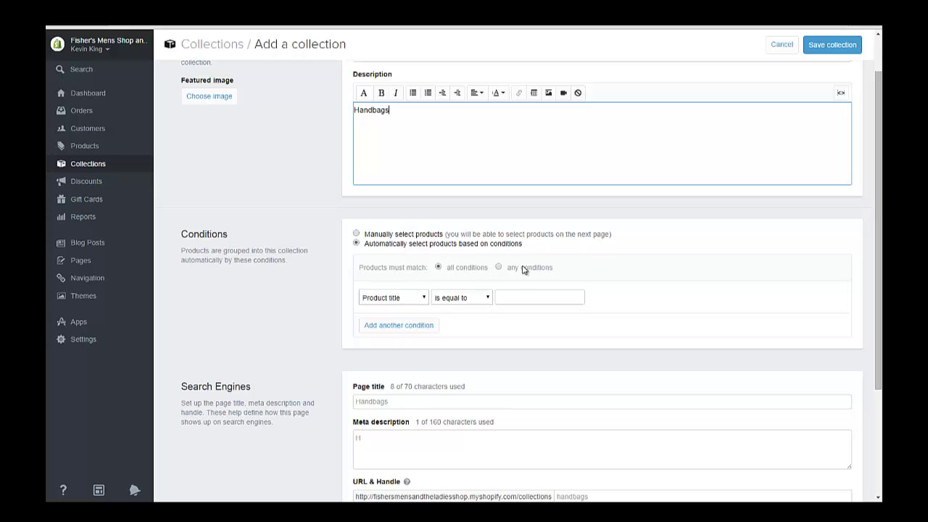
click(425, 299)
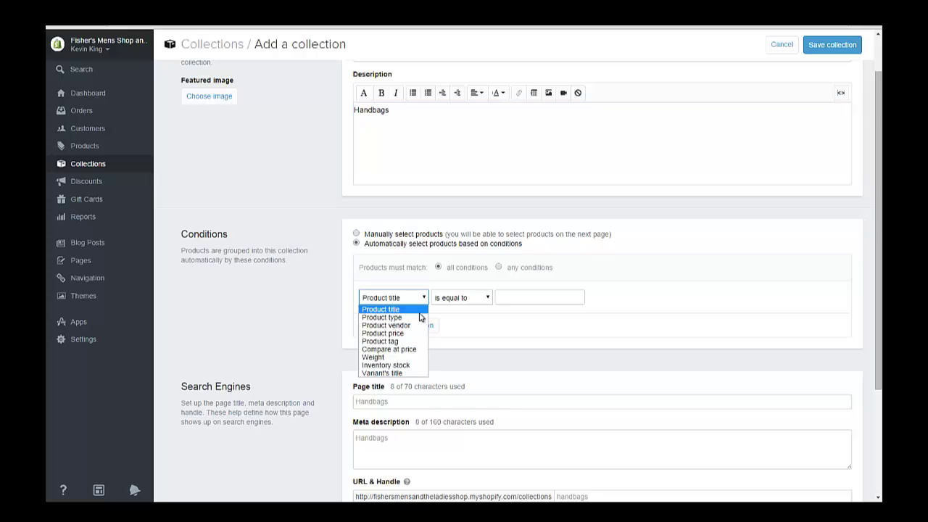
click(402, 318)
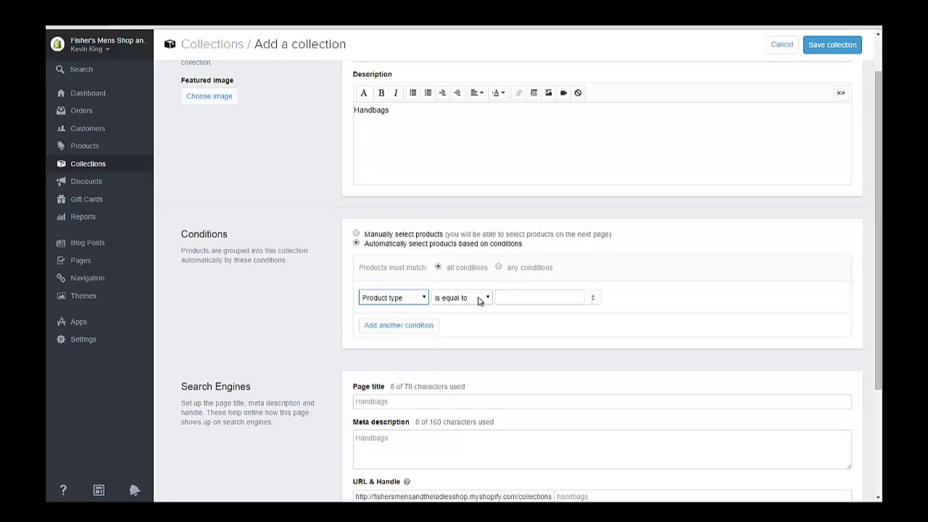
click(510, 297)
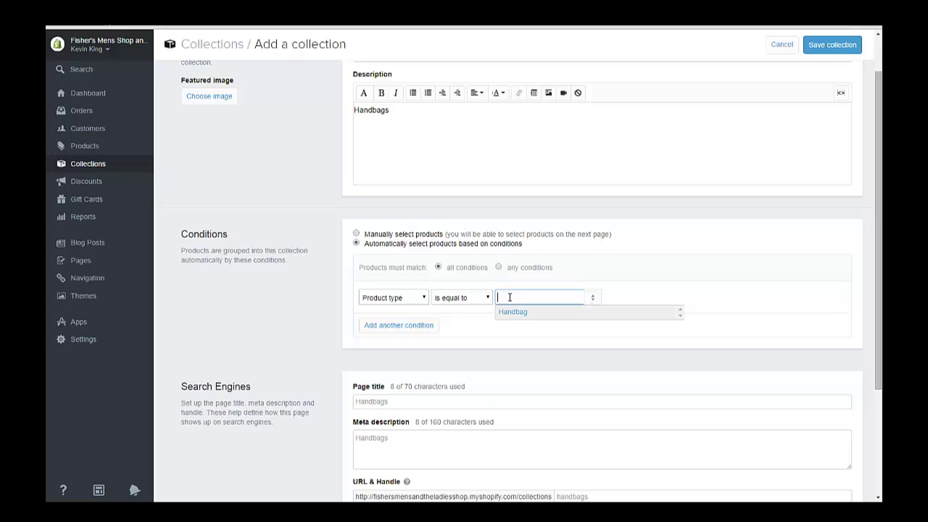
text(Han)
click(513, 313)
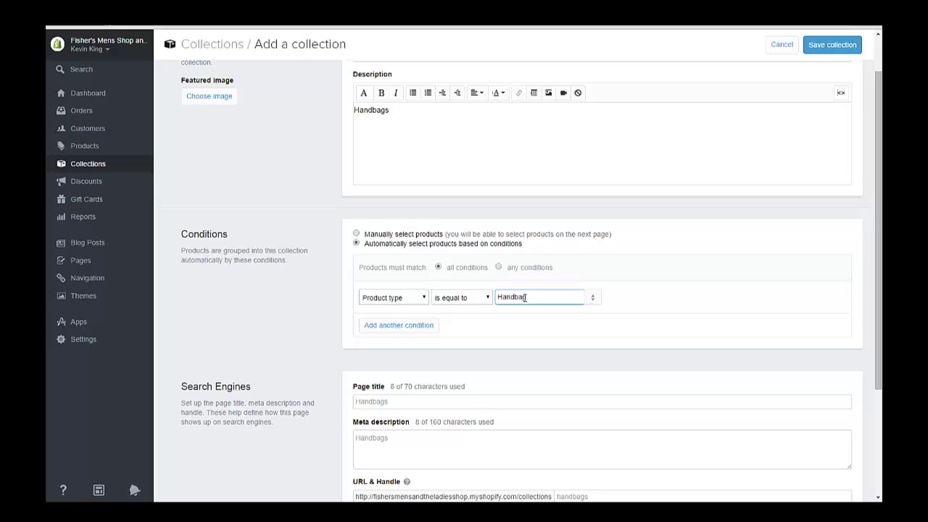
click(817, 48)
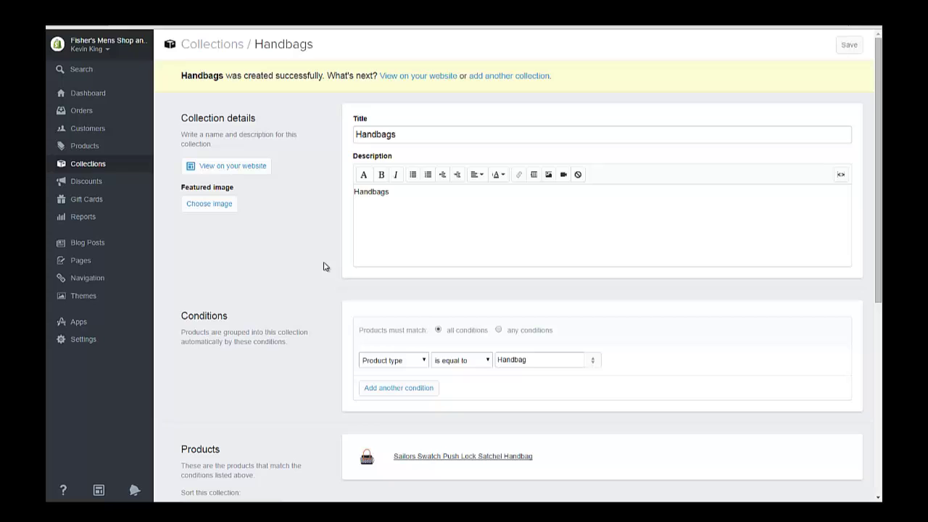
Add a new link named Handbags to the Main Menu link list in the store's navigation.
click(87, 278)
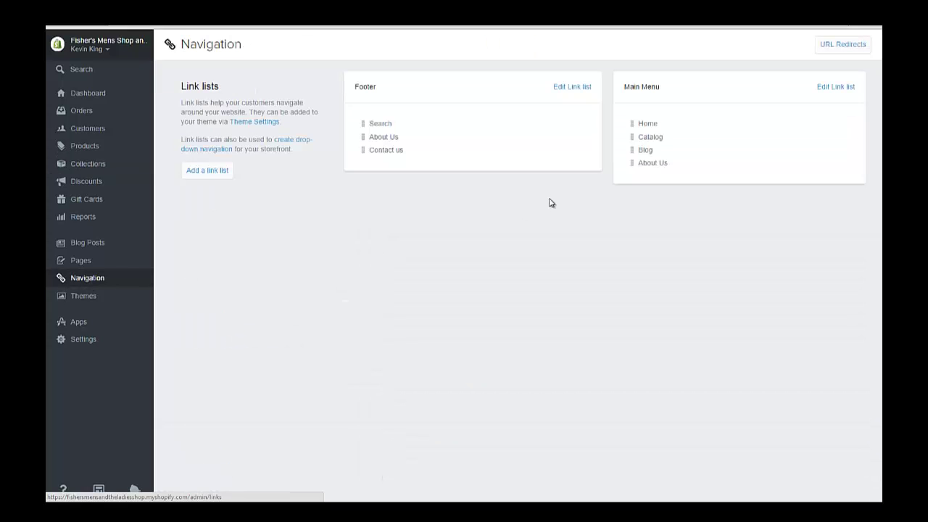
click(833, 88)
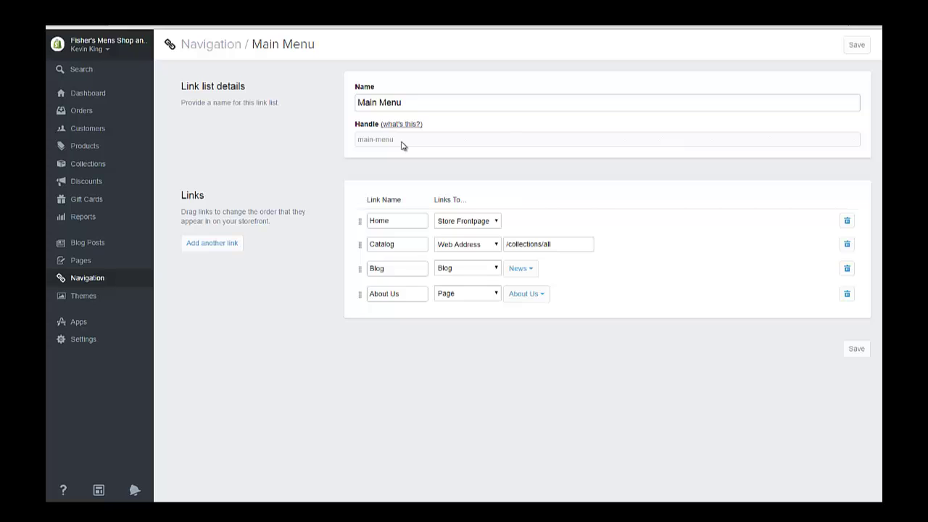
click(216, 244)
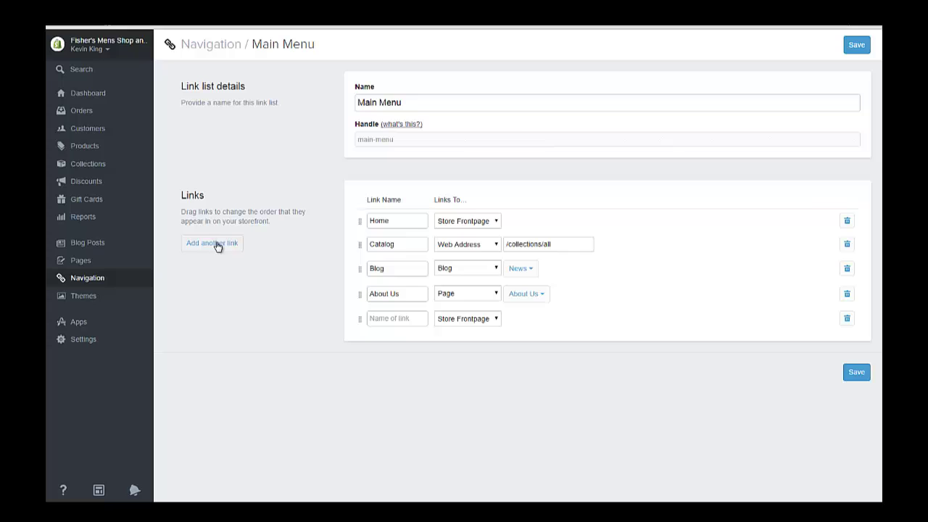
click(393, 317)
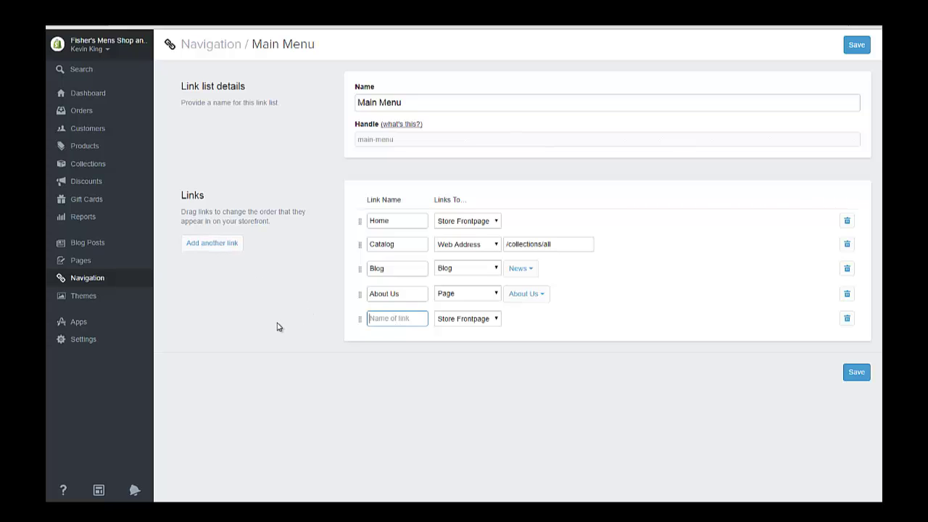
text(Handbags)
Point the Handbags link in the Main Menu to the Handbags collection and save the link list.
click(476, 323)
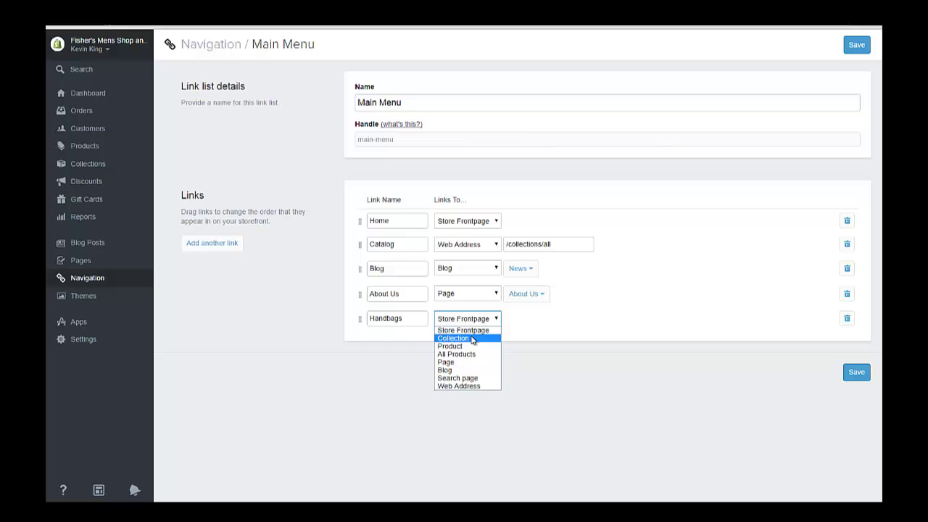
click(472, 340)
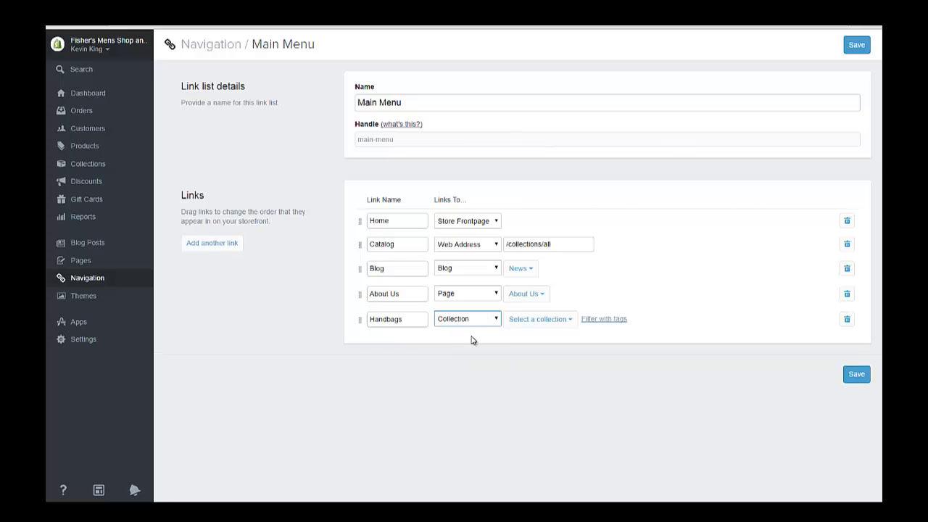
click(555, 327)
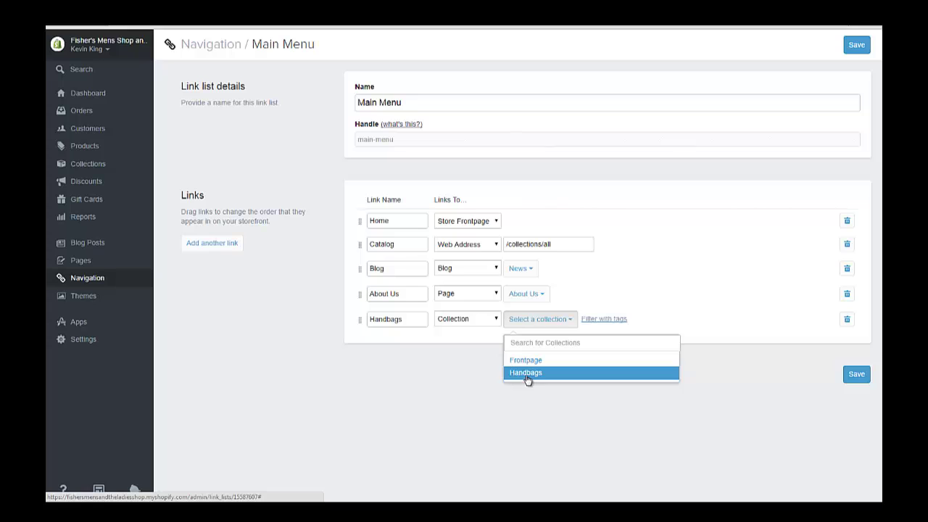
click(527, 372)
click(856, 377)
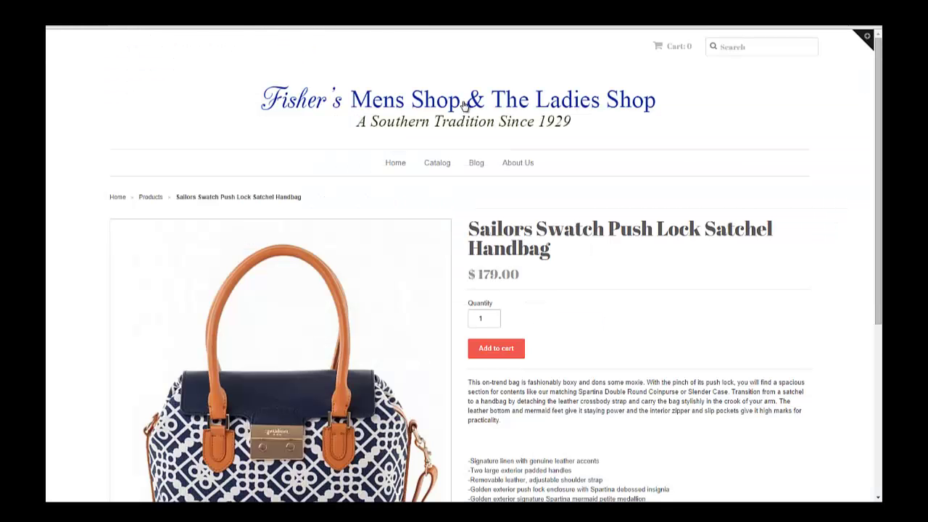
Switch to the storefront, load its home page and check the Handbags collection through the new menu link.
click(450, 100)
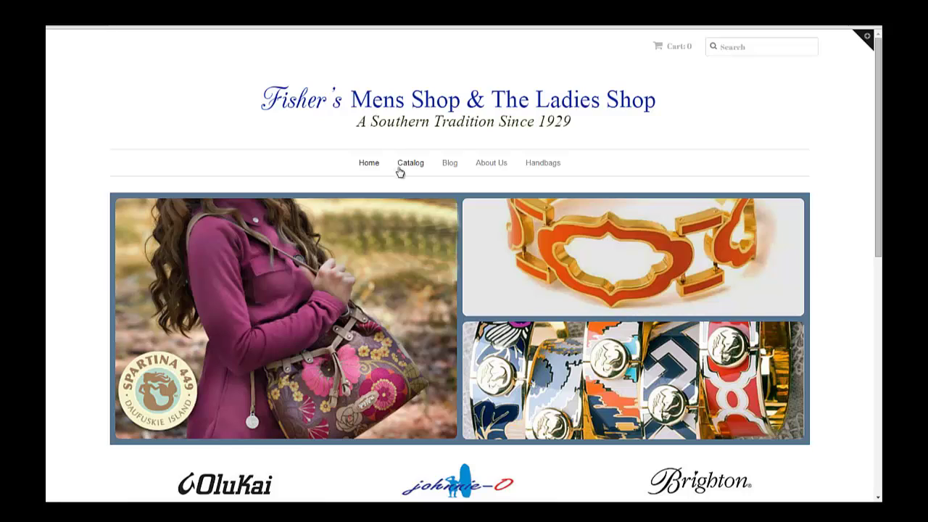
click(537, 169)
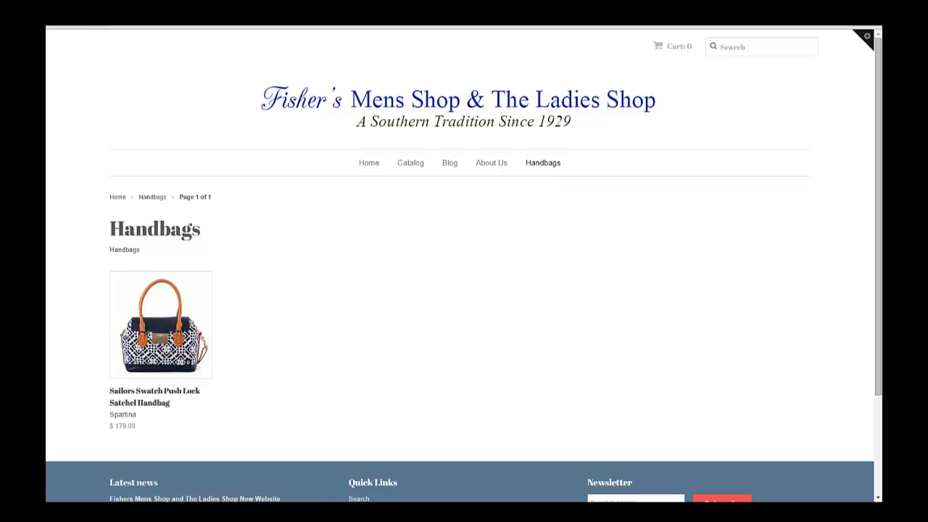
Return to the store admin and open the Sailors Swatch Push Lock Satchel Handbag from the product list.
key(ctrl+Tab)
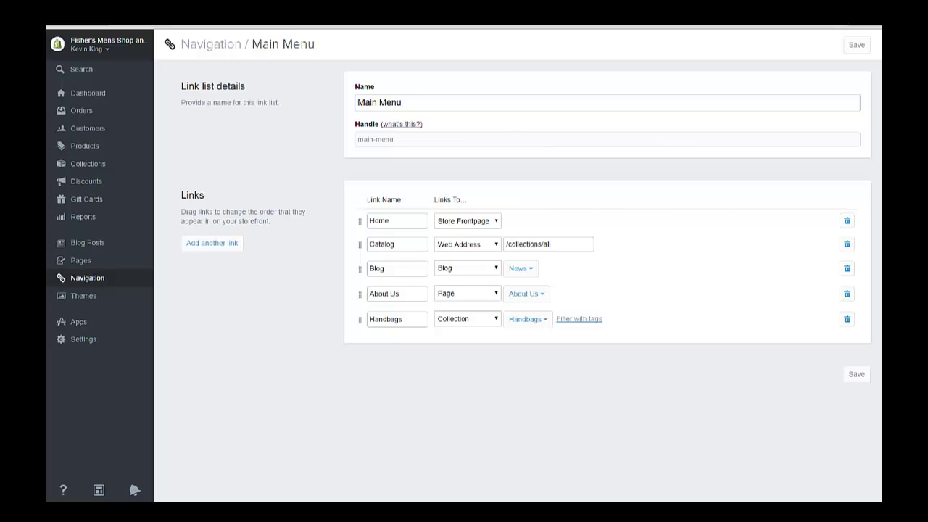
click(90, 152)
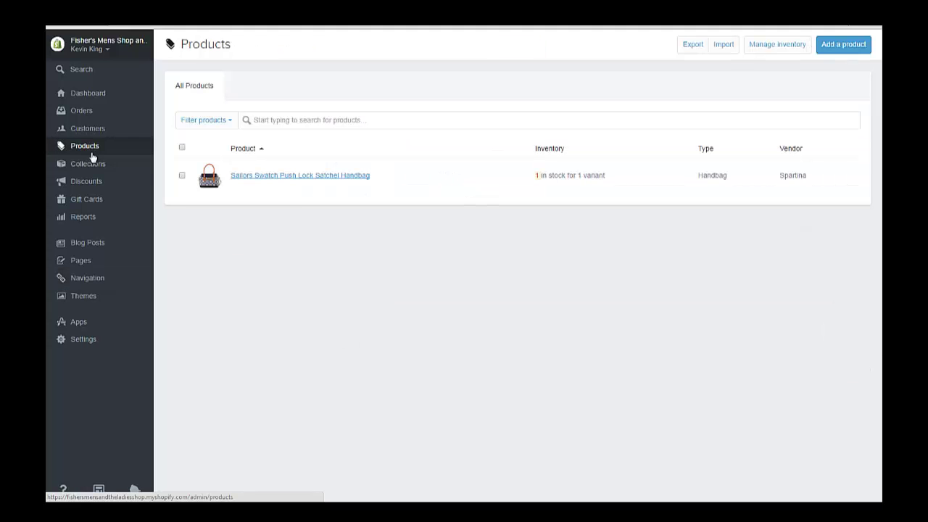
click(246, 178)
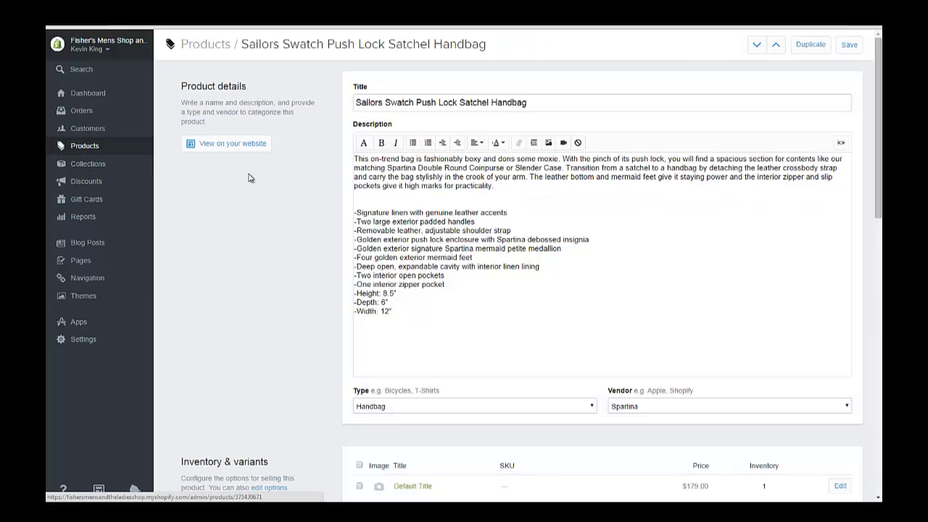